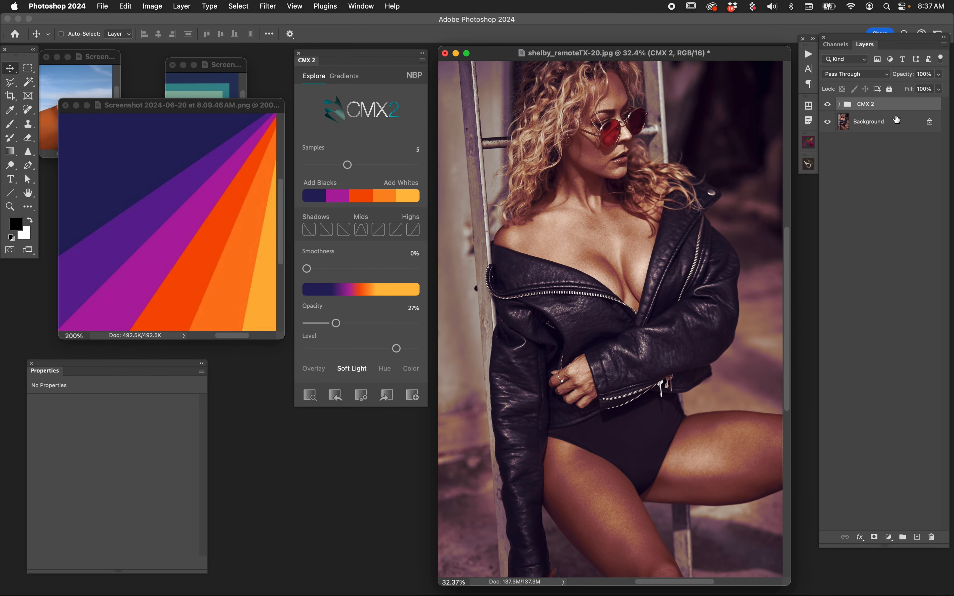
Compare the photo with and without the CMX 2 group, and browse the presets in the Unassigned gradient group.
left_click(828, 105)
left_click(828, 104)
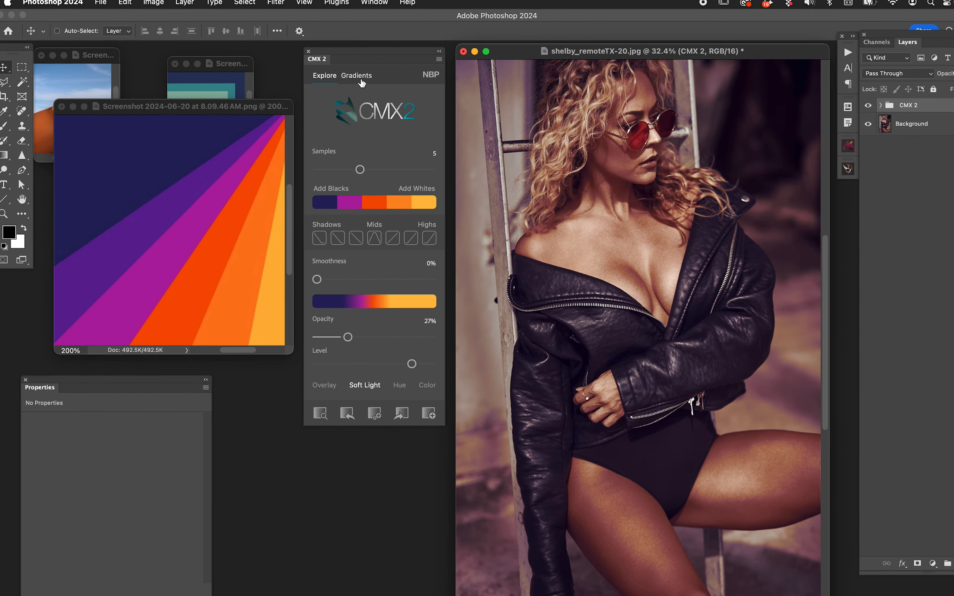
left_click(357, 76)
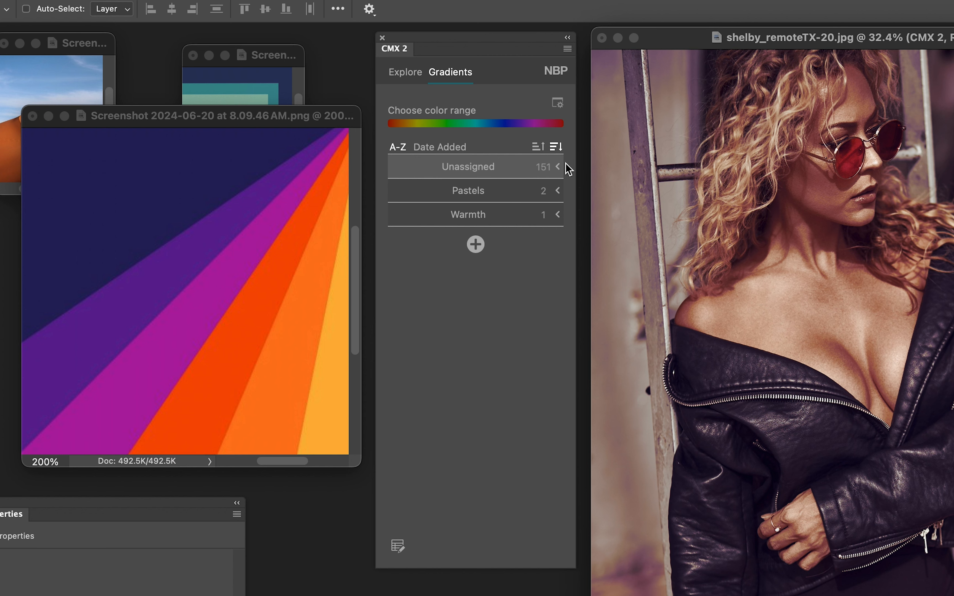
left_click(557, 166)
scroll(475, 336, "down", 10)
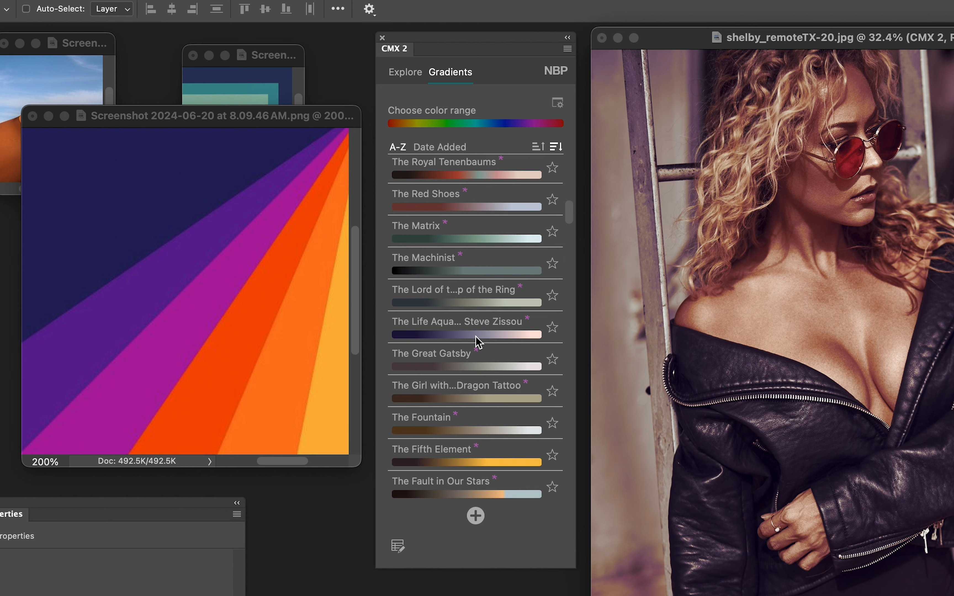
scroll(476, 336, "up", 10)
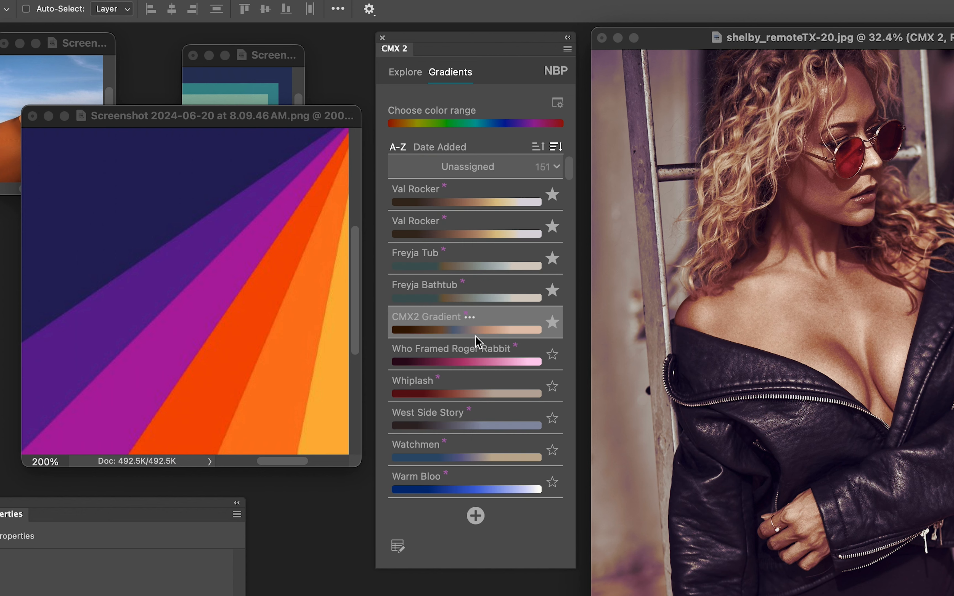
left_click(557, 169)
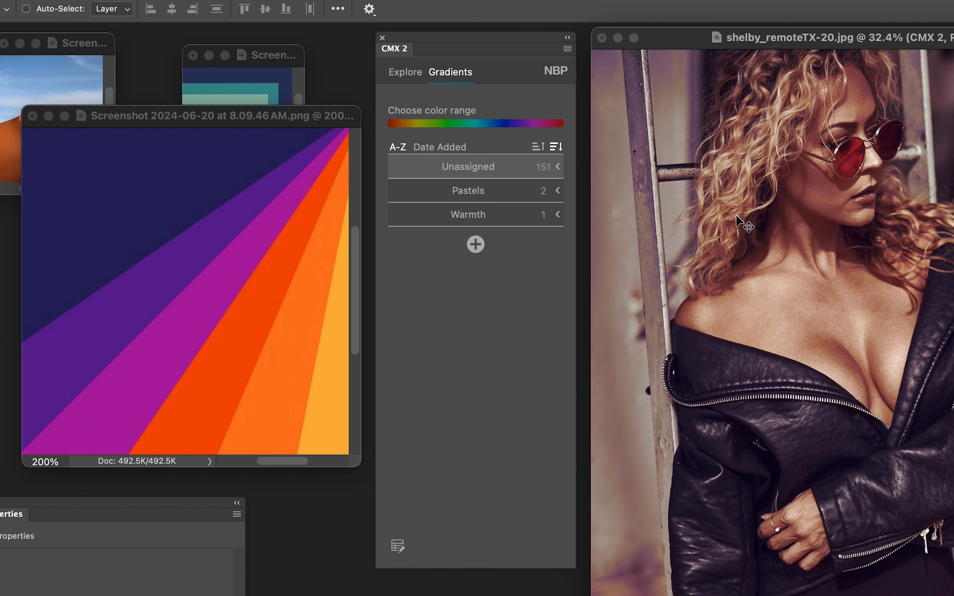
Save the current purple-to-orange gradient as a preset named Sunset Strip in the Warmth group.
left_click(404, 72)
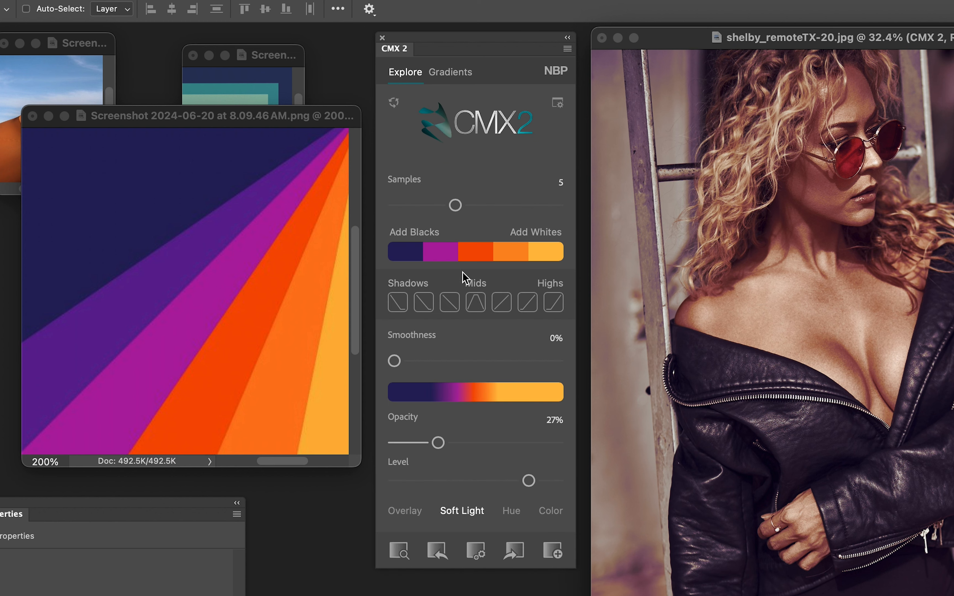
mouse_move(235, 113)
left_mouse_down()
mouse_move(223, 110)
mouse_move(234, 116)
left_mouse_up()
left_click(692, 39)
left_click(452, 72)
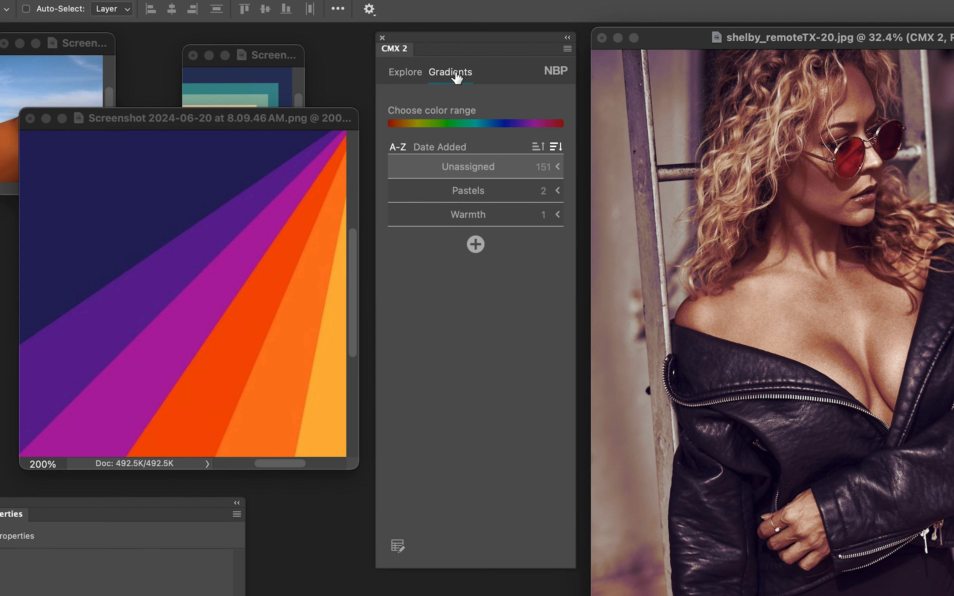
left_click(477, 245)
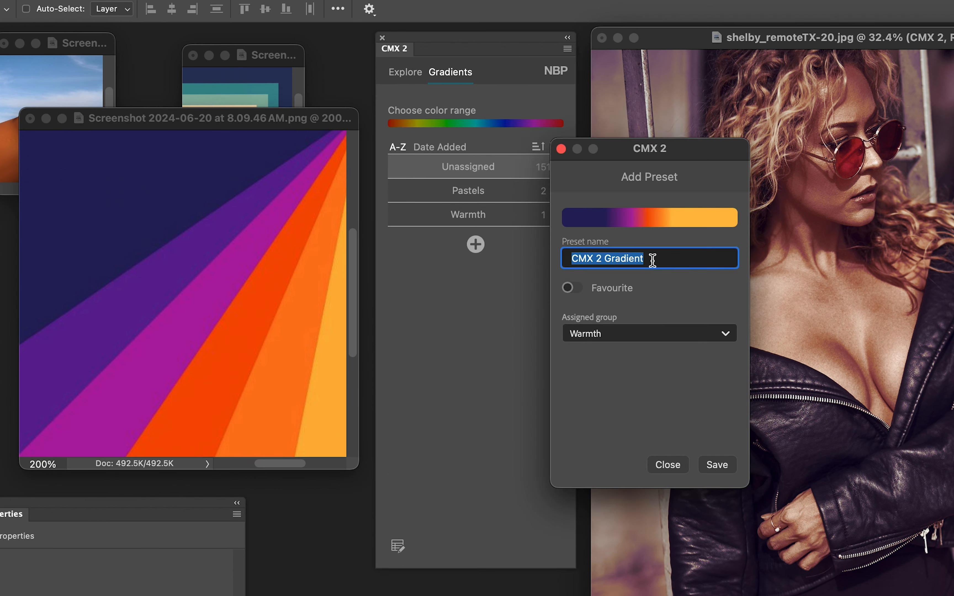
type("Sunset Strip")
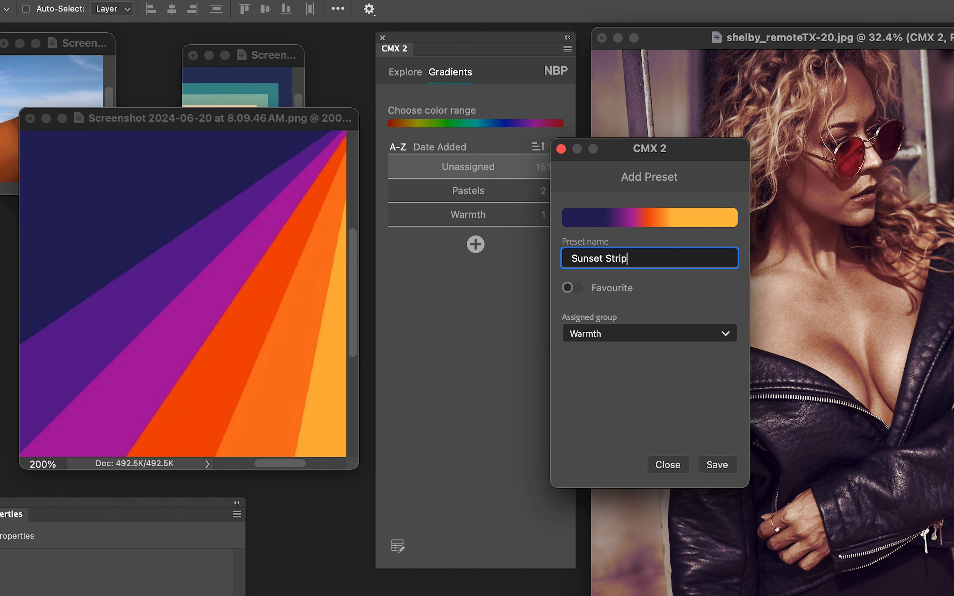
left_click(643, 335)
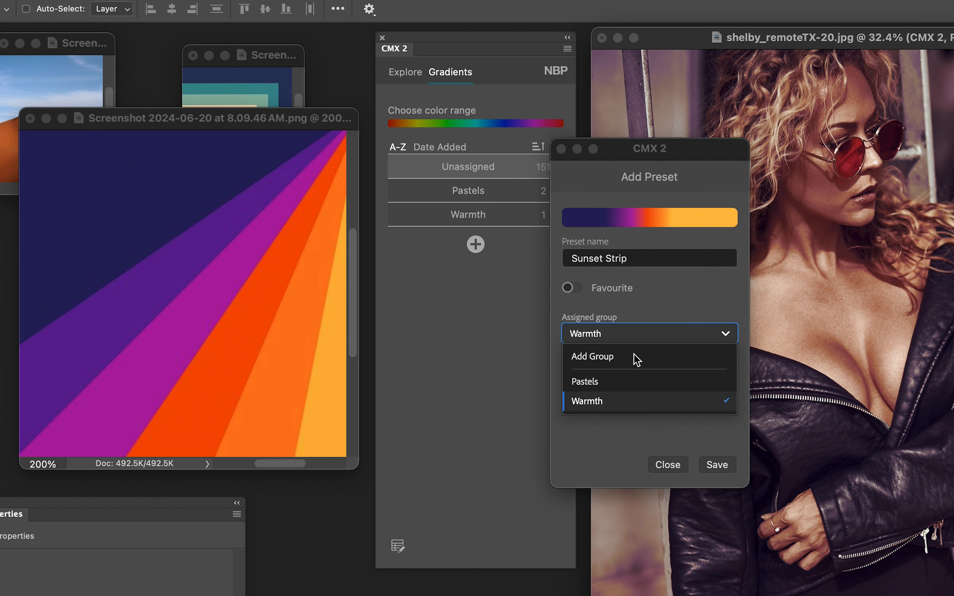
left_click(609, 408)
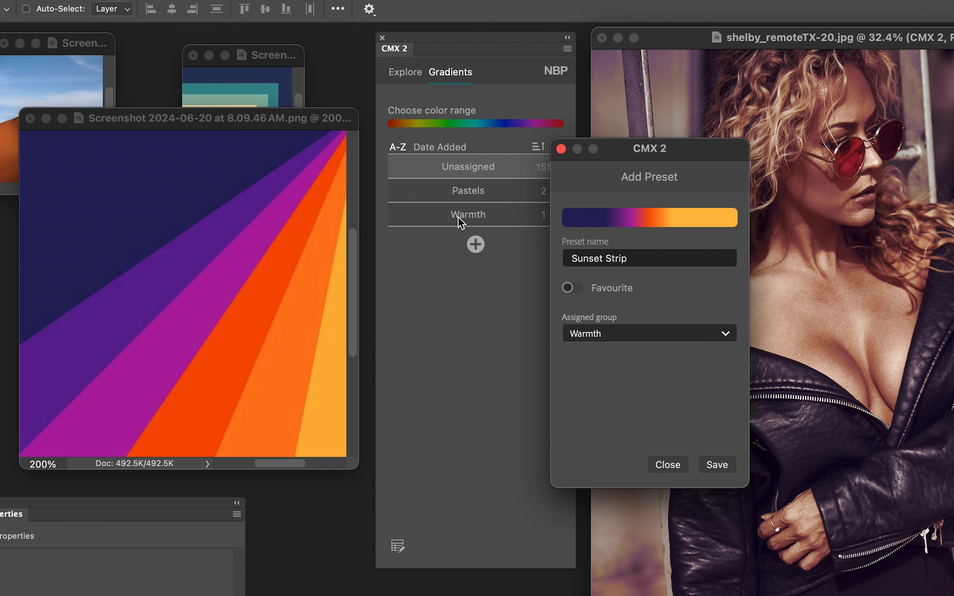
left_click(717, 465)
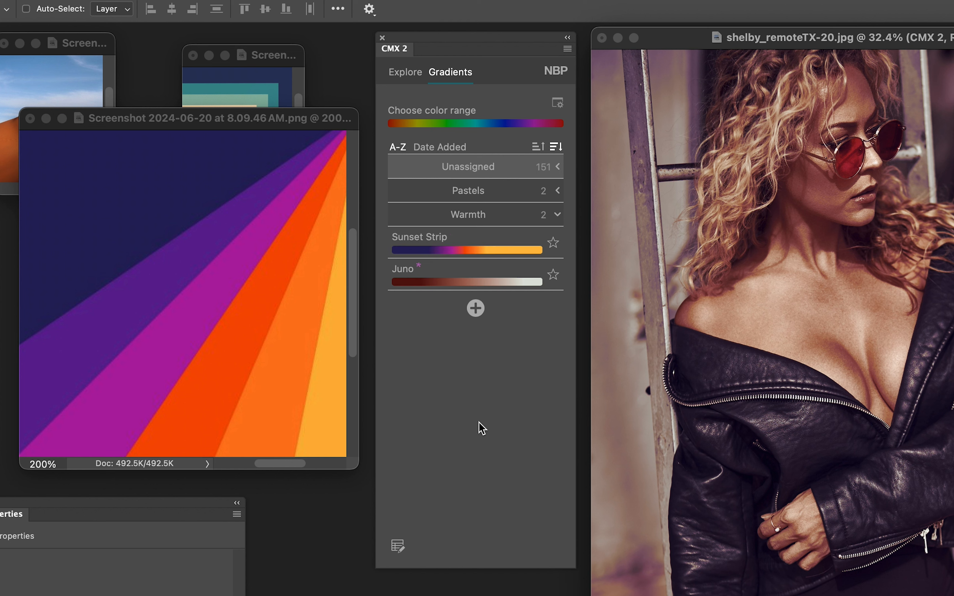
Apply the Juno gradient from the Warmth group to the photo and show its adjustment settings.
mouse_move(445, 243)
mouse_move(408, 276)
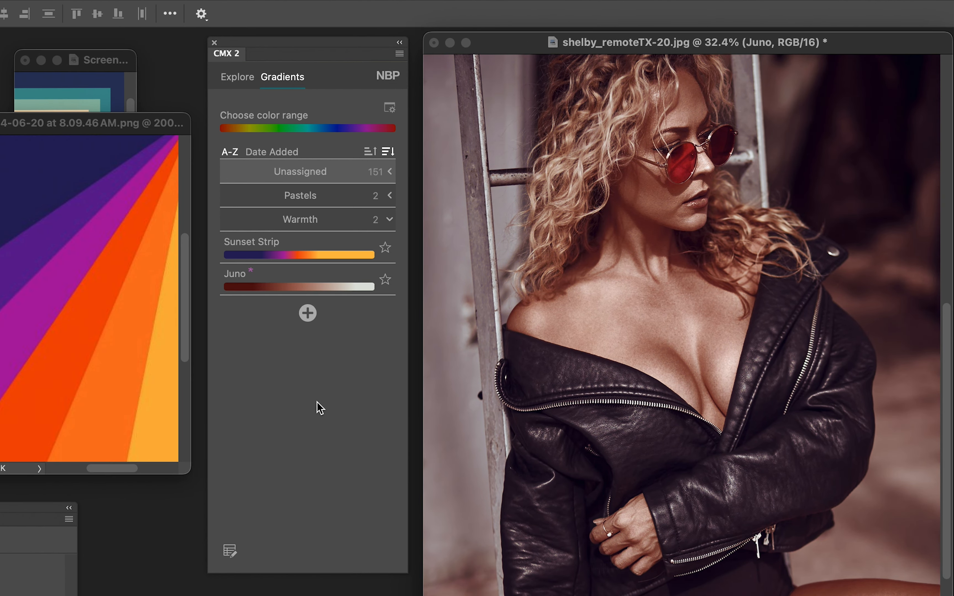
left_click(237, 84)
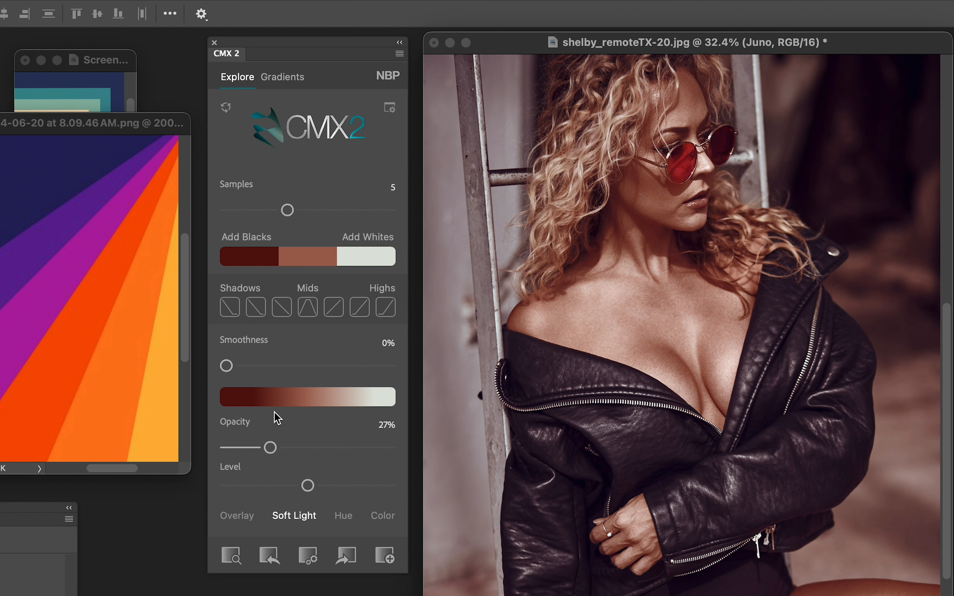
Set the Juno gradient's smoothness to 34% and opacity to 37%, and raise its level.
left_click(228, 367)
left_click_drag(228, 367, 282, 366)
left_click(288, 211)
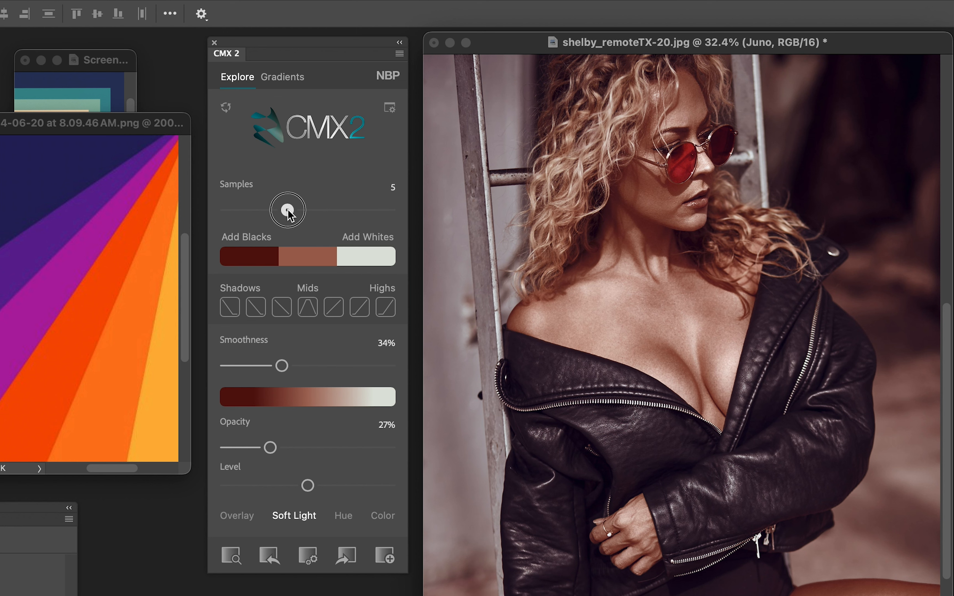
mouse_move(289, 213)
left_mouse_down()
mouse_move(314, 214)
mouse_move(288, 212)
left_mouse_up()
left_click_drag(271, 447, 293, 451)
left_click(334, 486)
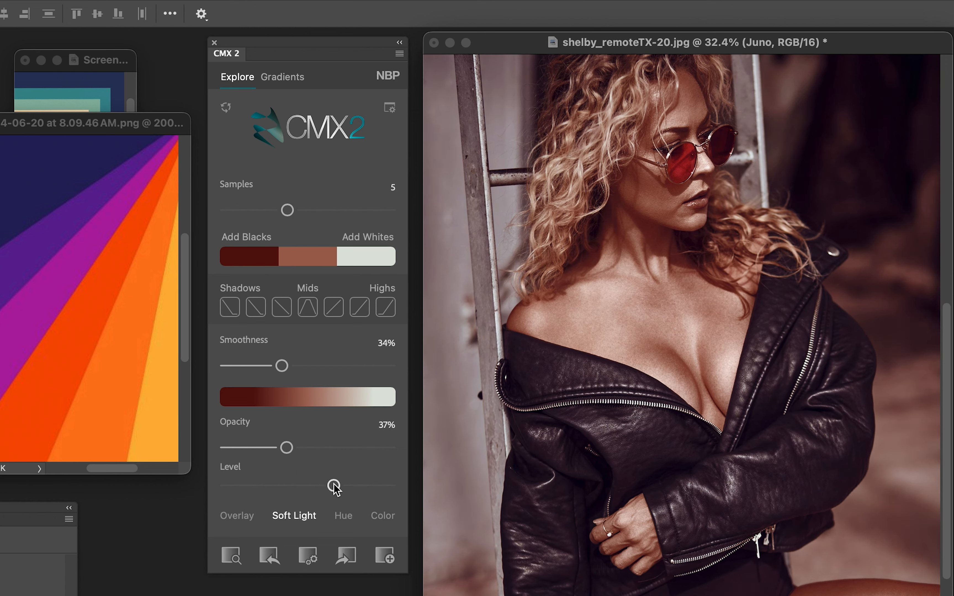
Update the saved Juno preset to the new version and review its adjustment settings.
left_click(291, 79)
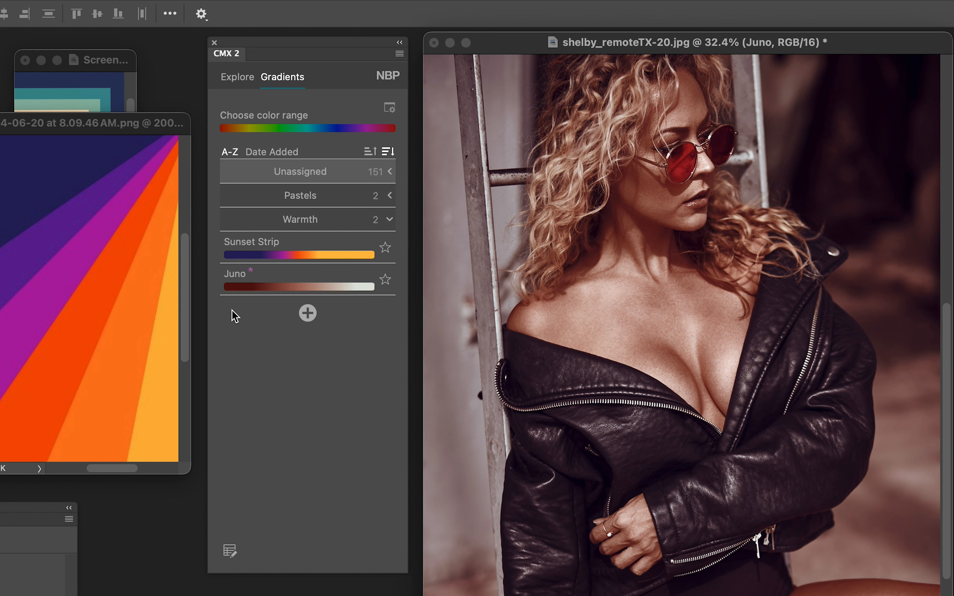
left_click(254, 275)
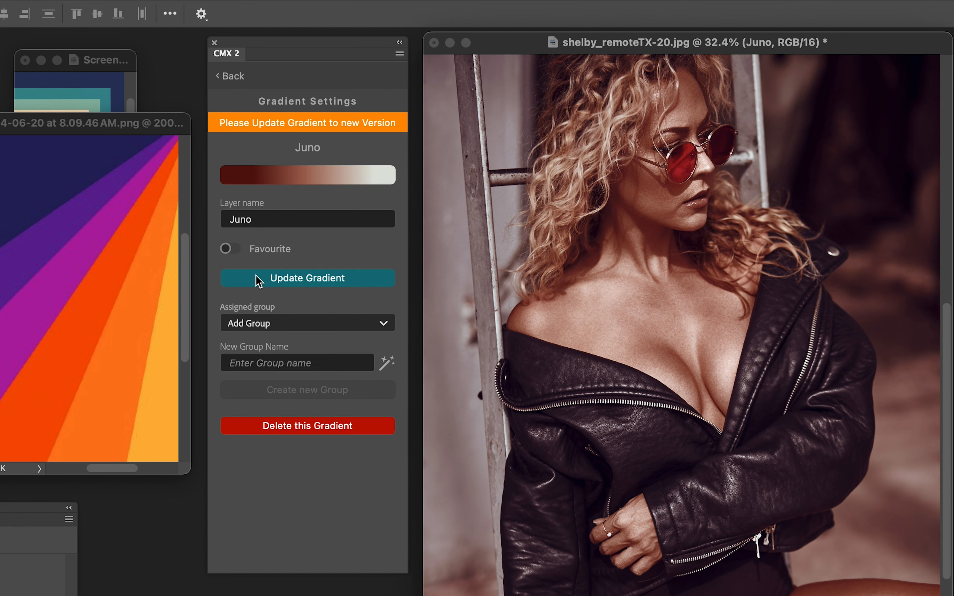
left_click(312, 282)
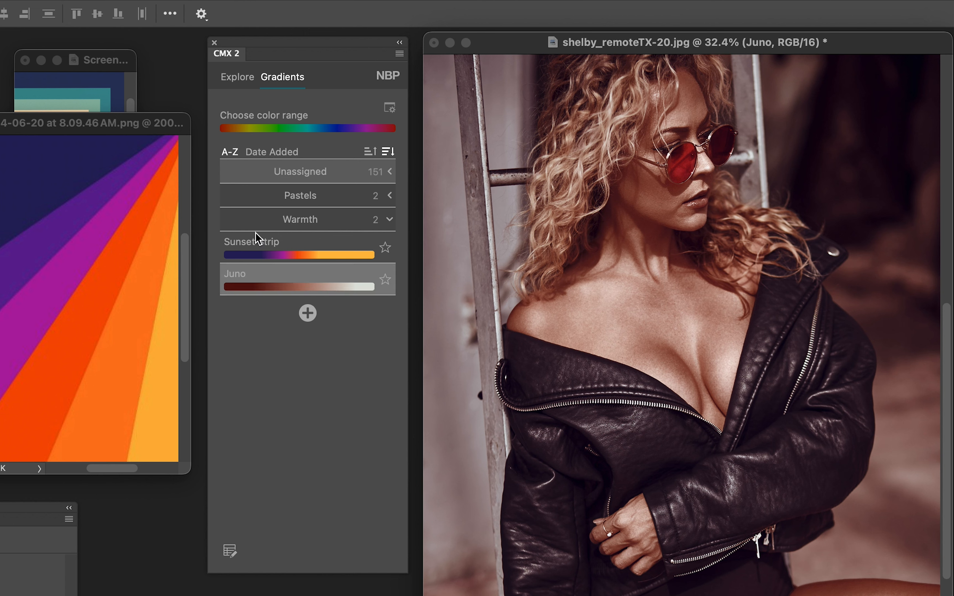
left_click(238, 79)
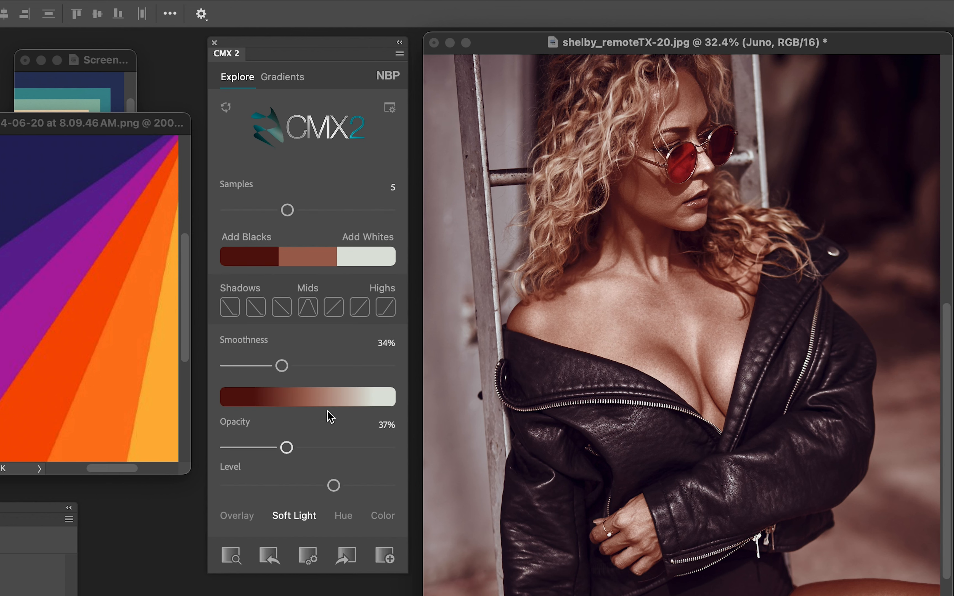
left_click(295, 78)
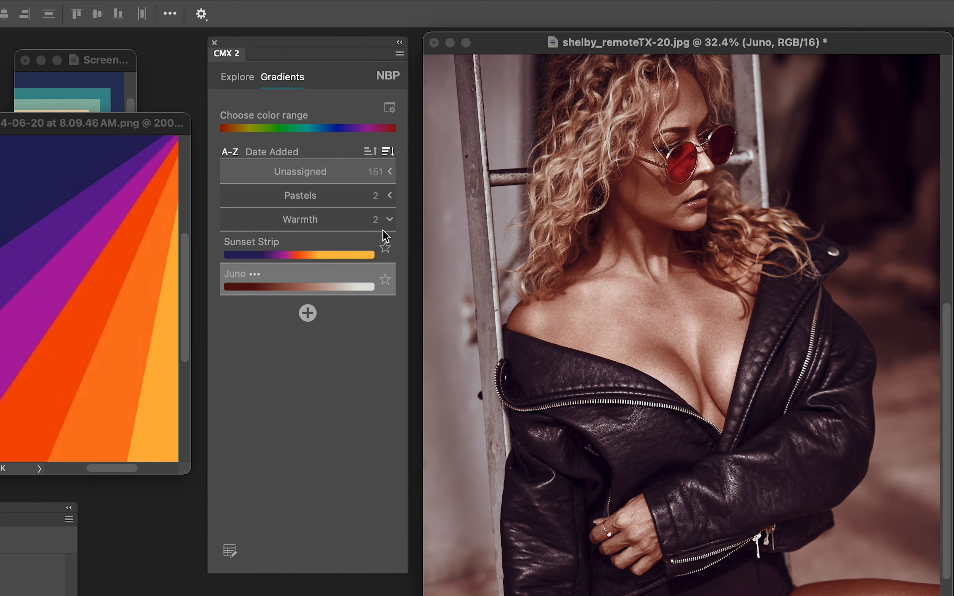
Apply The Royal Tenenbaums gradient from the Unassigned group, update it, and save its gradient settings.
left_click(390, 174)
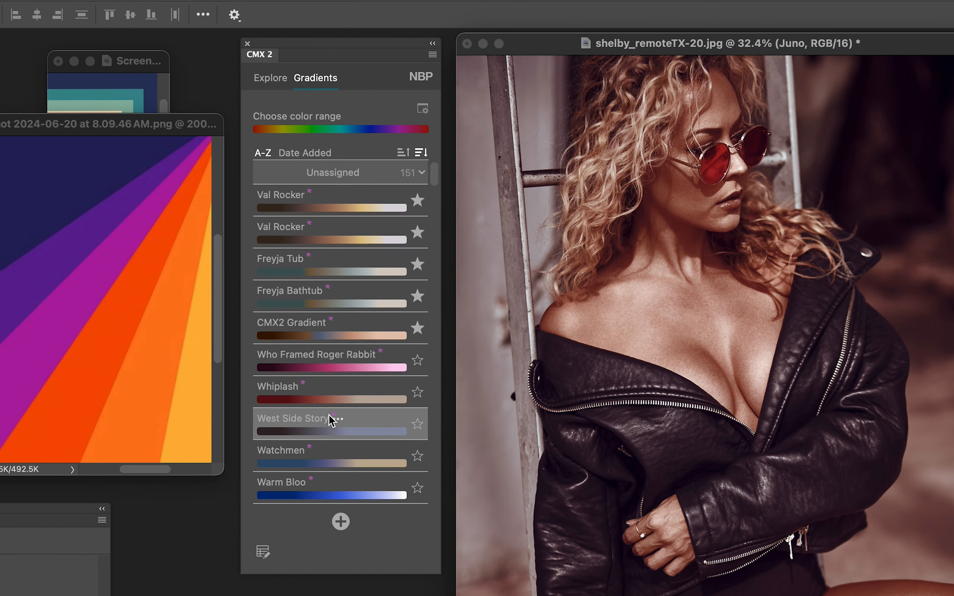
scroll(298, 420, "down", 10)
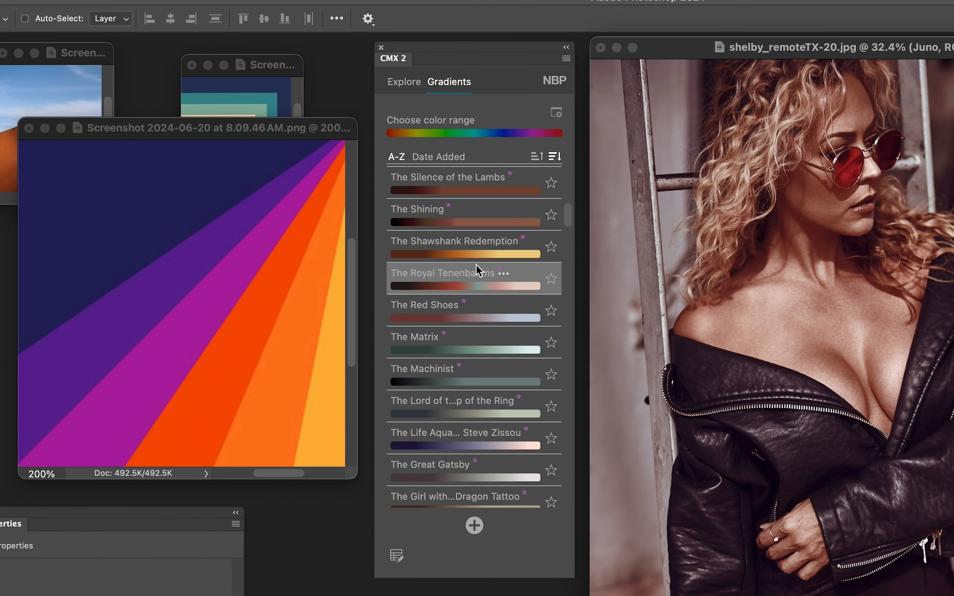
left_click(528, 275)
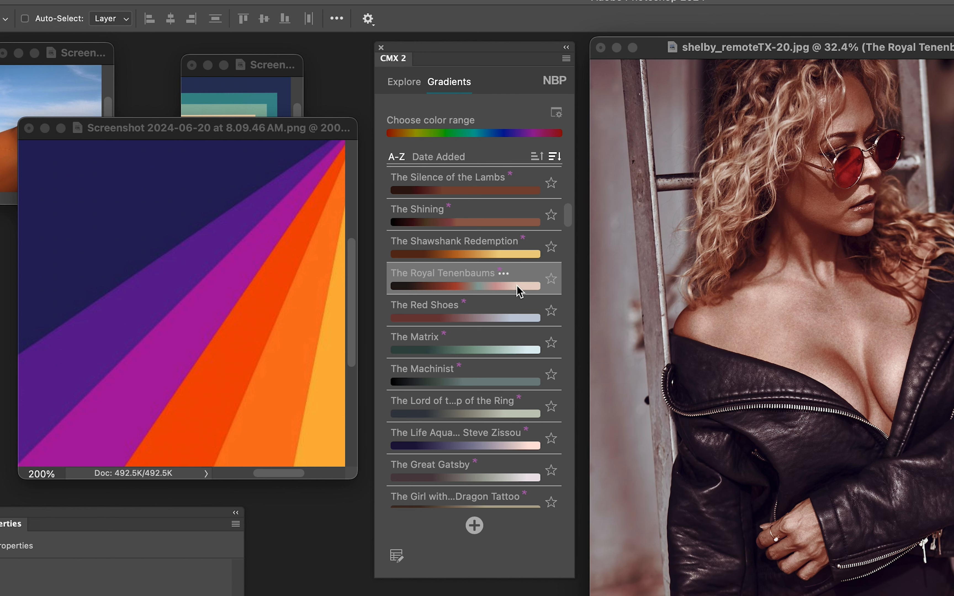
left_click(503, 273)
left_click(504, 282)
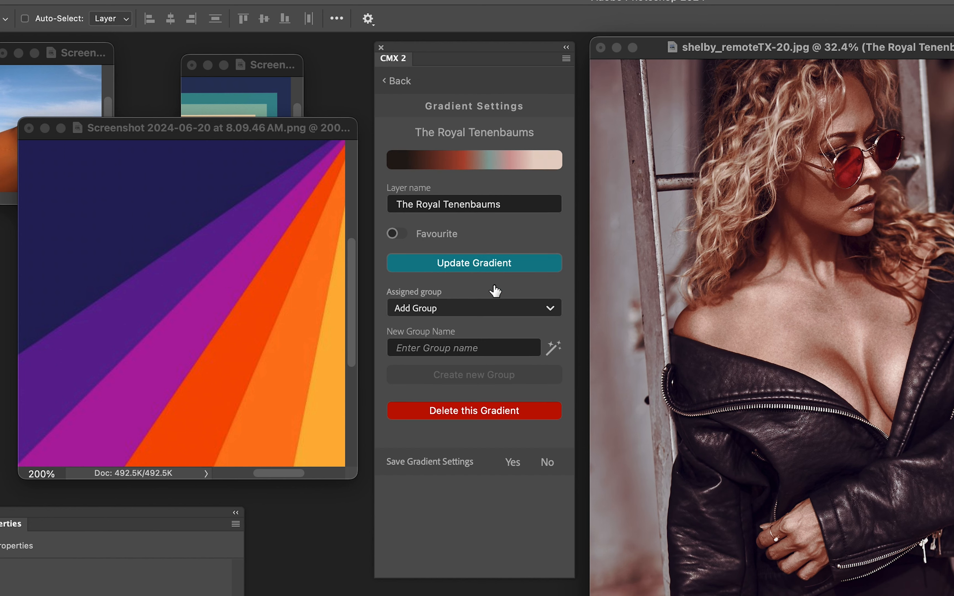
left_click(512, 463)
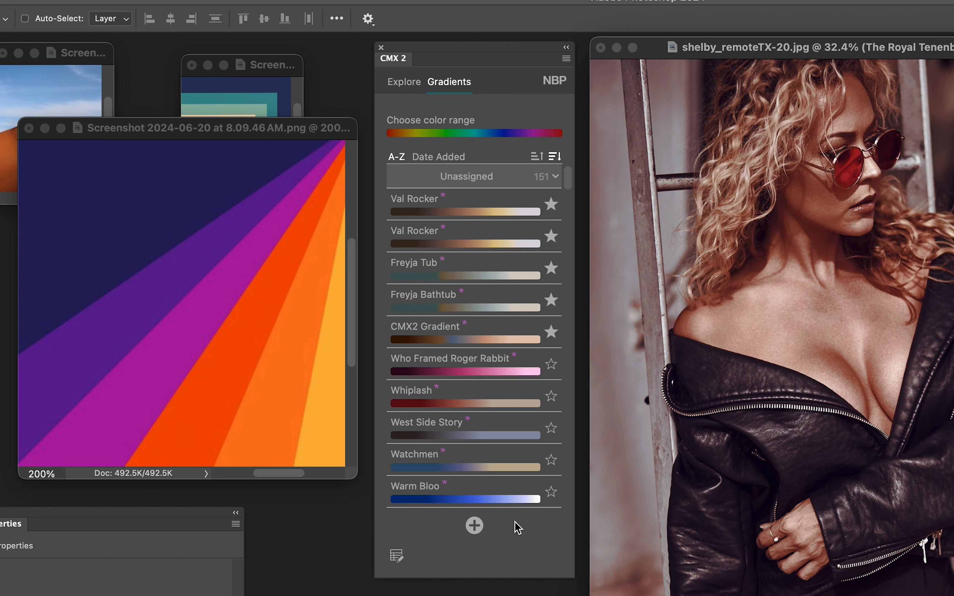
Check The Royal Tenenbaums in the preset list and review its color samples and adjustment settings.
scroll(512, 346, "down", 8)
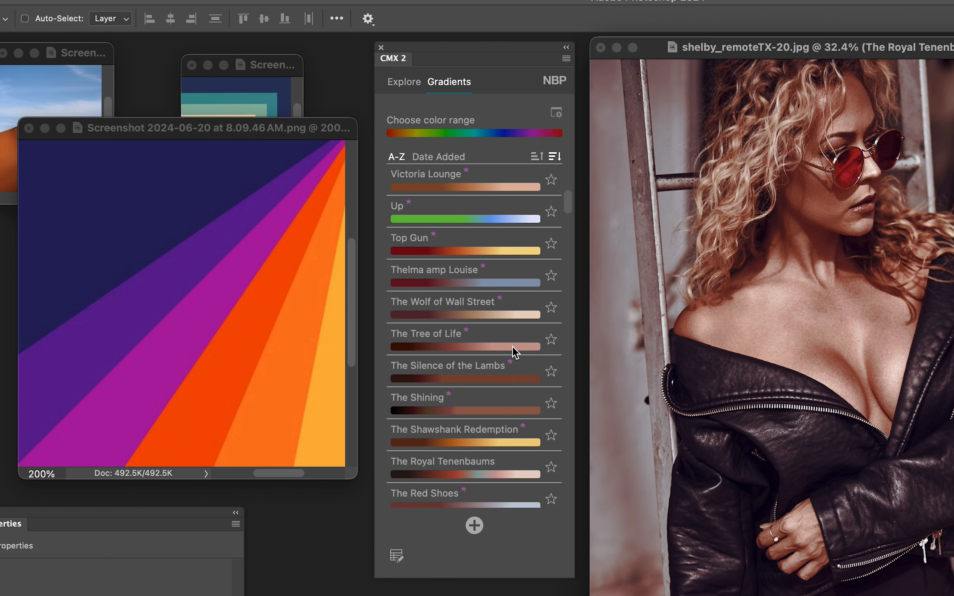
scroll(512, 346, "down", 3)
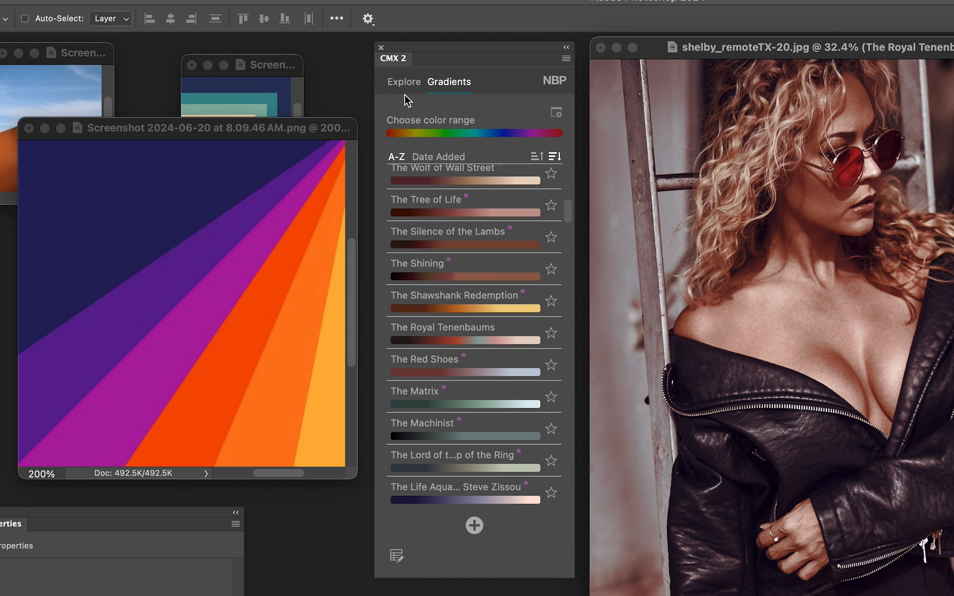
left_click(404, 82)
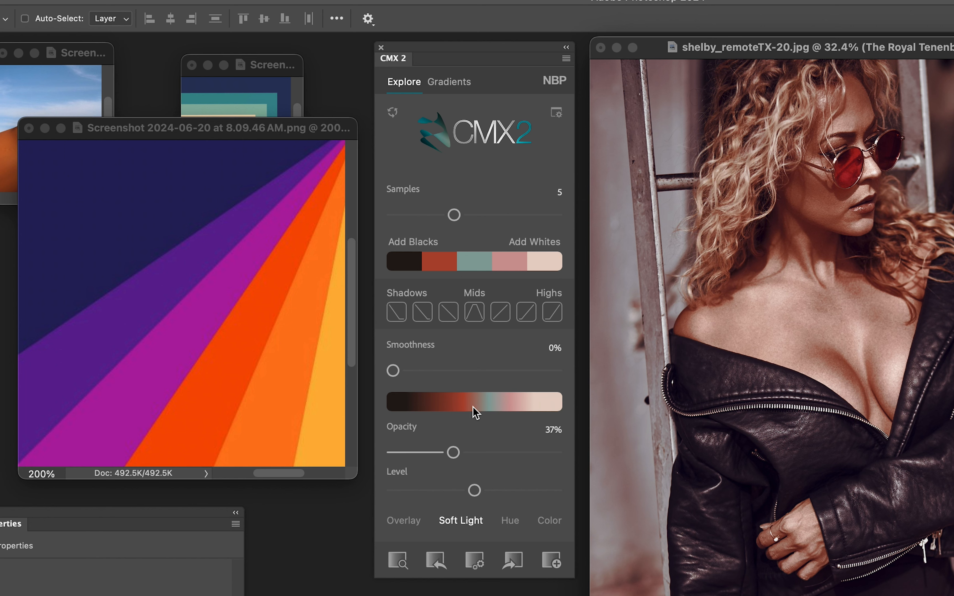
Apply the Sunset Strip gradient from the Warmth group to the photo.
left_click(451, 85)
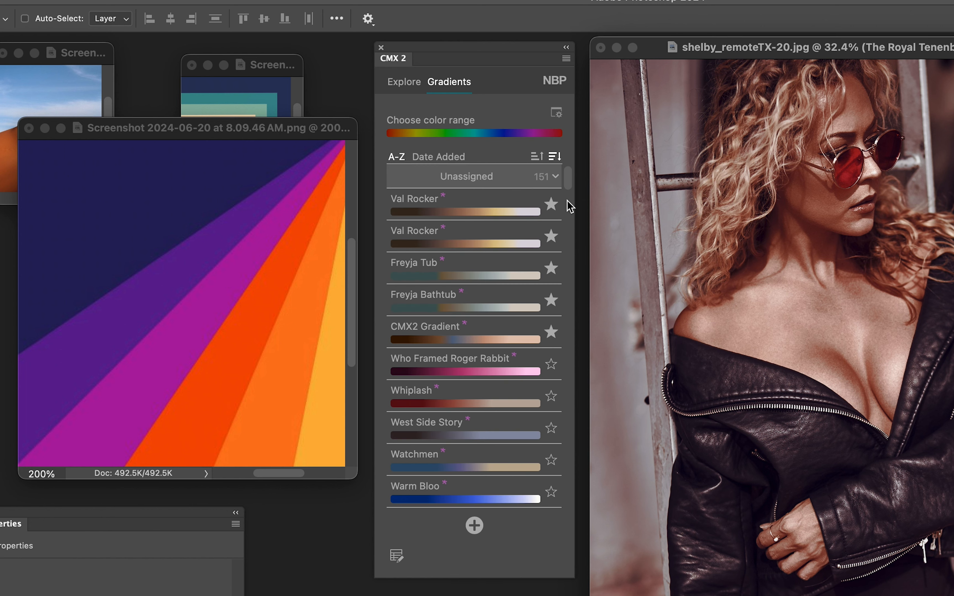
left_click(556, 177)
left_click(556, 224)
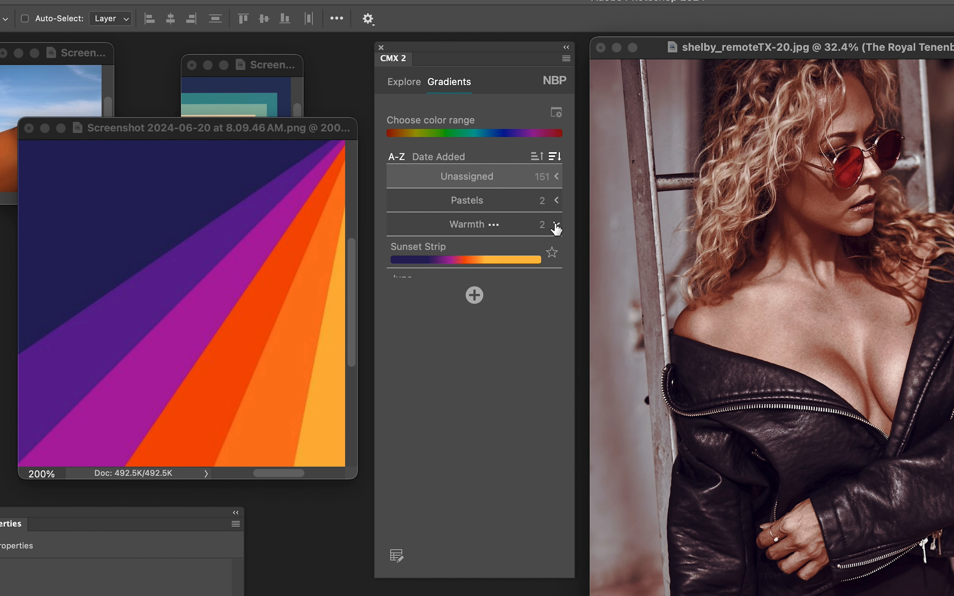
left_click(511, 249)
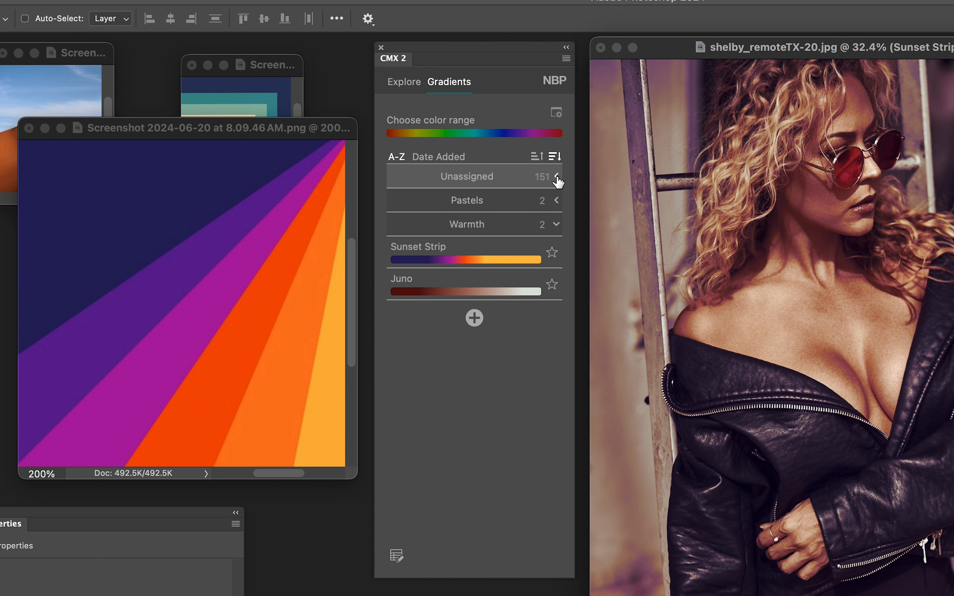
Inspect the presets stored in the Pastels and Warmth groups.
left_click(557, 202)
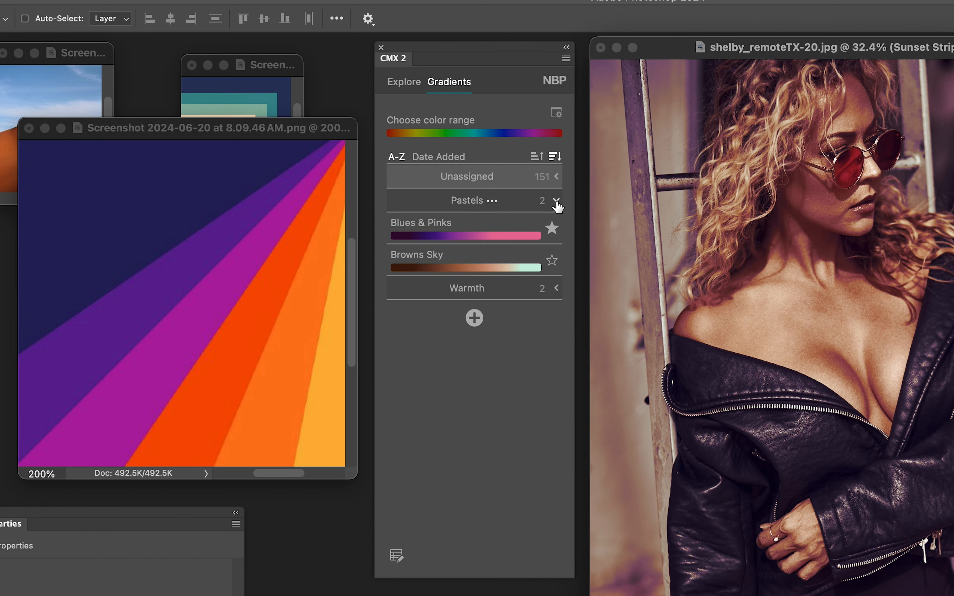
left_click(557, 202)
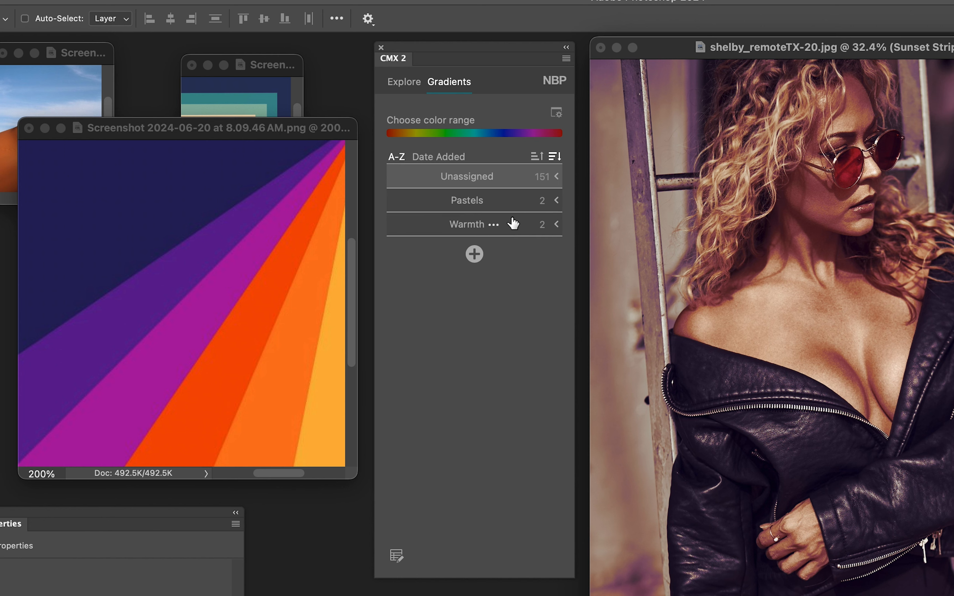
left_click(556, 225)
left_click(555, 225)
left_click(556, 201)
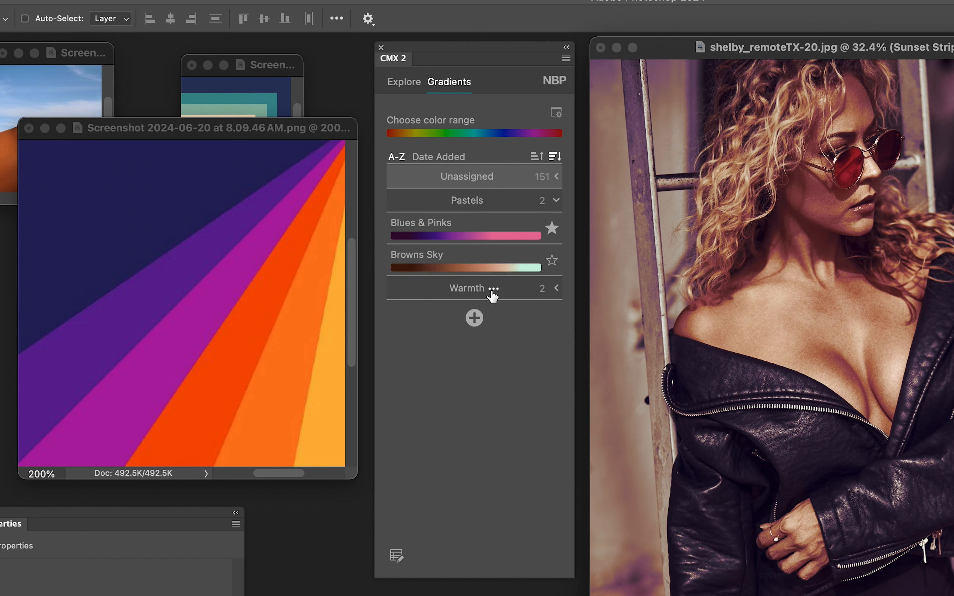
Move the Browns Sky preset from the Pastels group to the Warmth group.
left_click(398, 560)
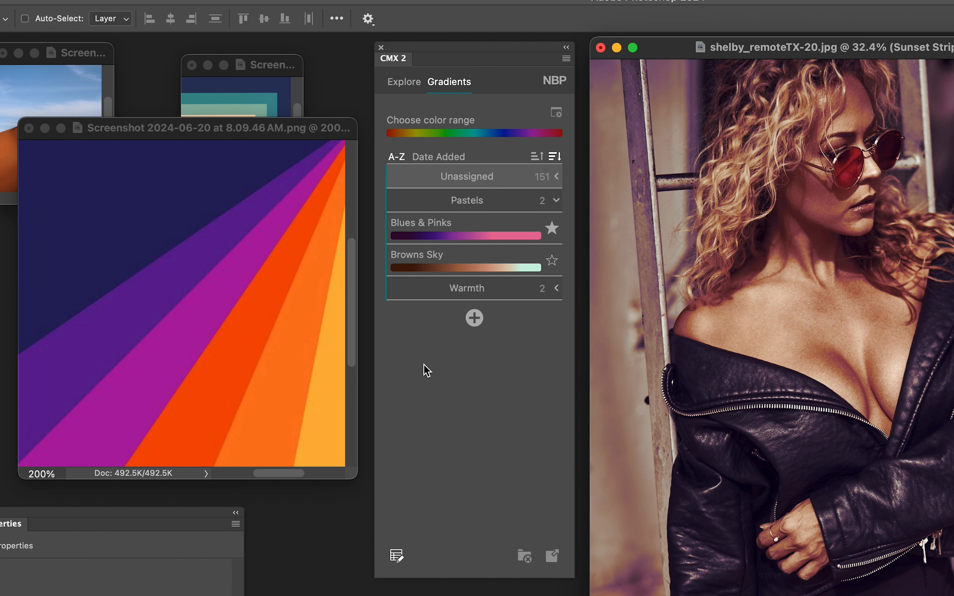
left_click(511, 259)
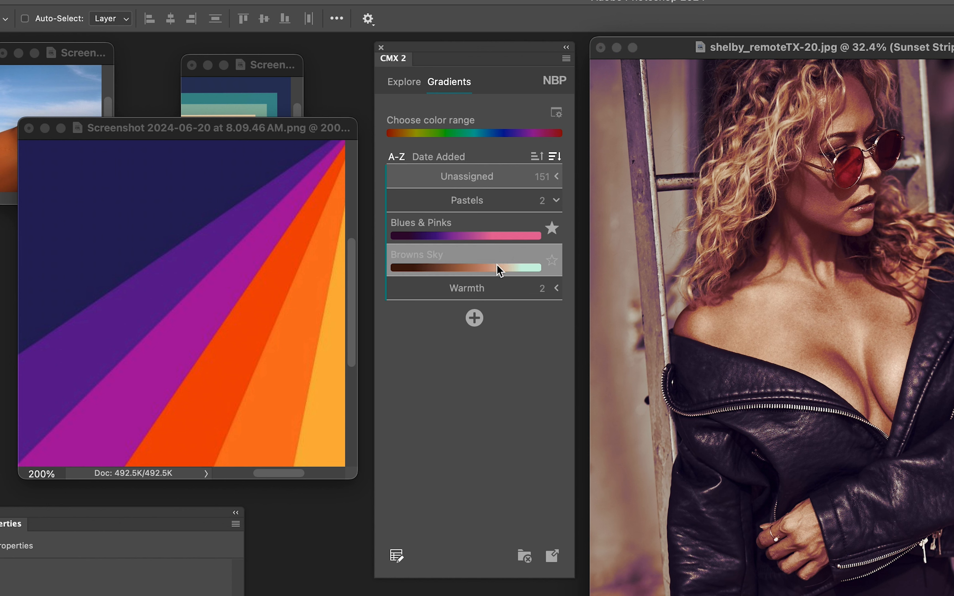
left_click(554, 558)
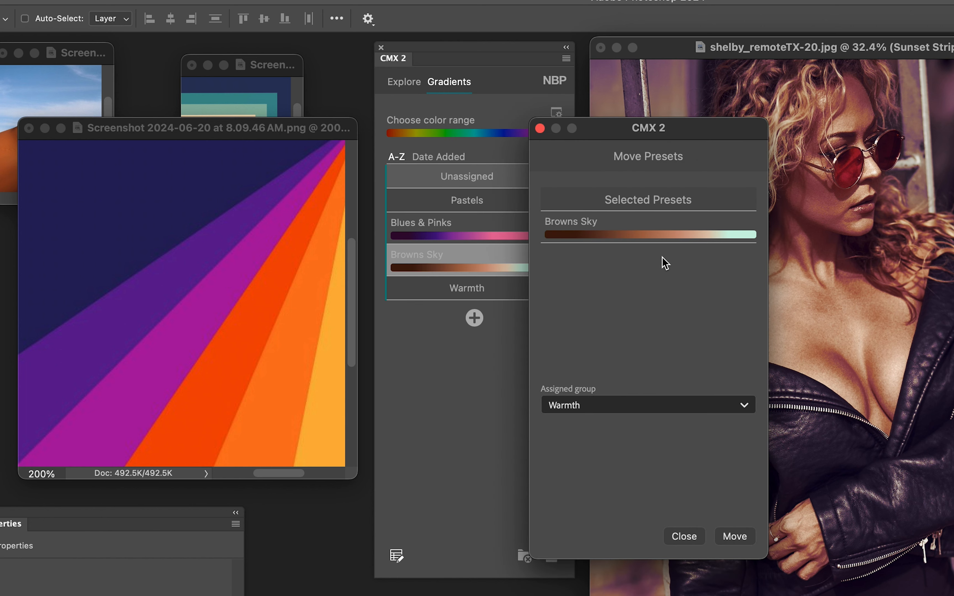
left_click(606, 410)
left_click(588, 475)
left_click(744, 536)
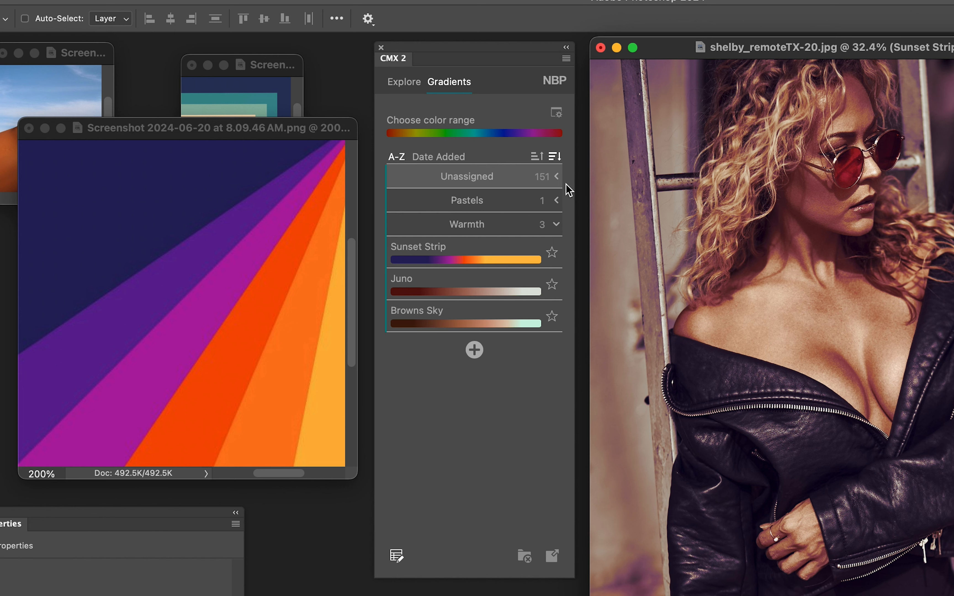
Delete the presets Up, The Wolf of Wall Street and The Tree of Life from the Unassigned group and leave batch editing.
left_click(556, 177)
scroll(510, 325, "down", 5)
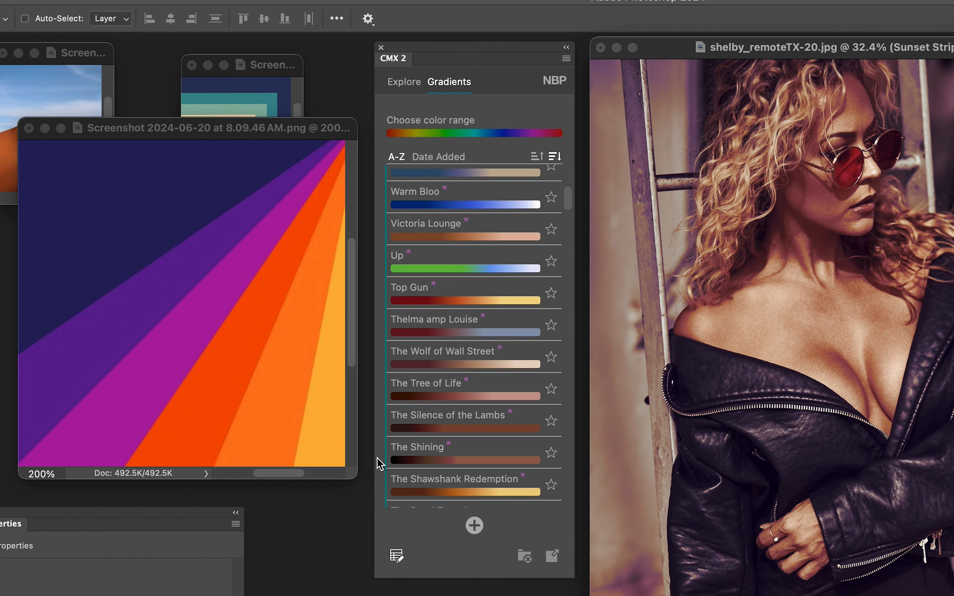
left_click(396, 187)
left_click(505, 258)
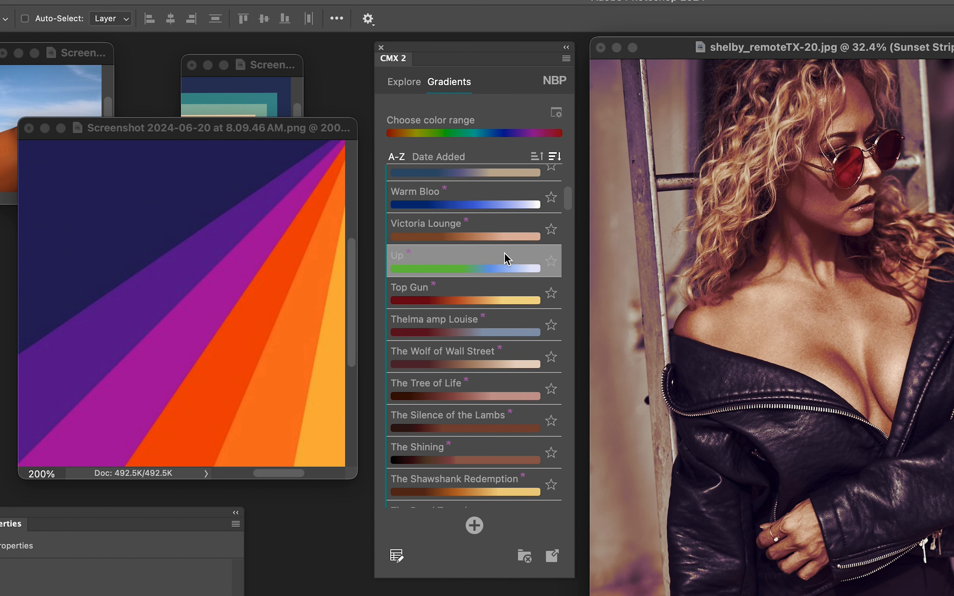
left_click(519, 351)
left_click(519, 385)
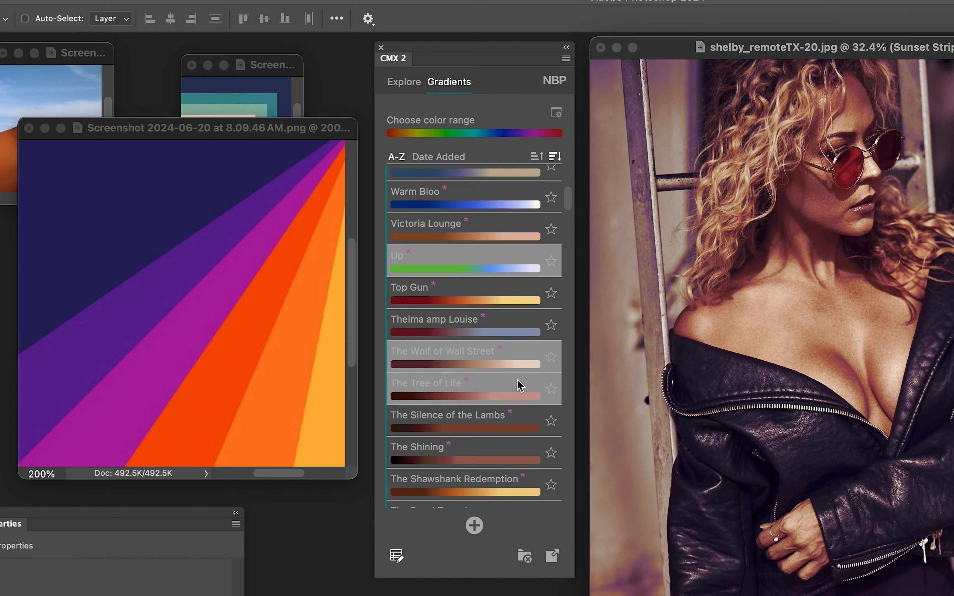
left_click(525, 557)
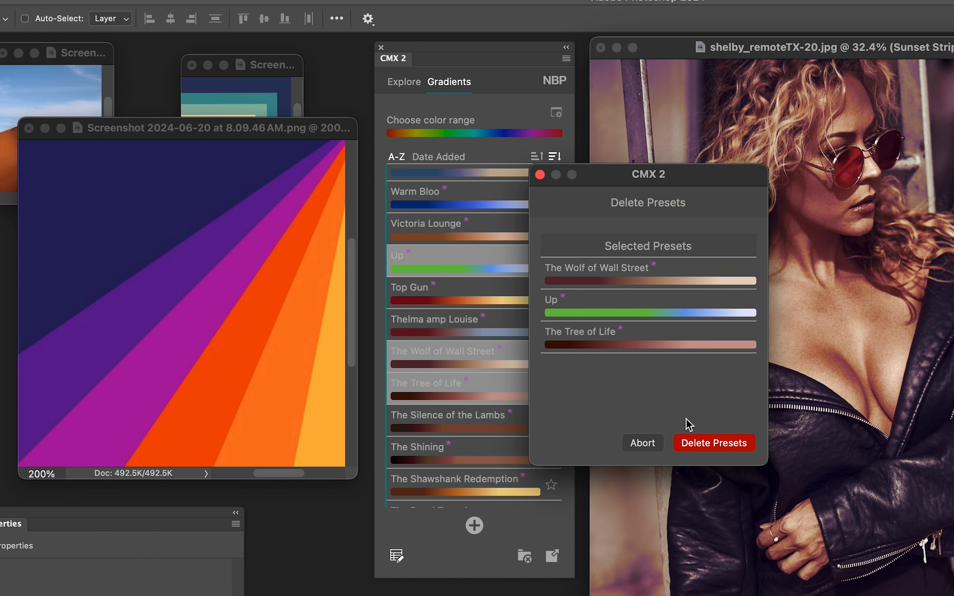
left_click(695, 444)
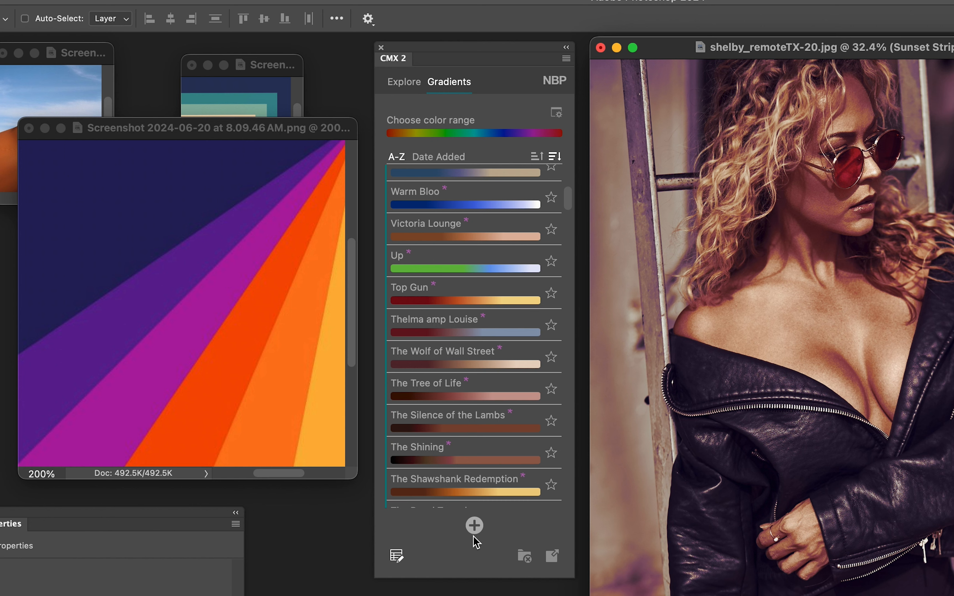
scroll(528, 227, "up", 7)
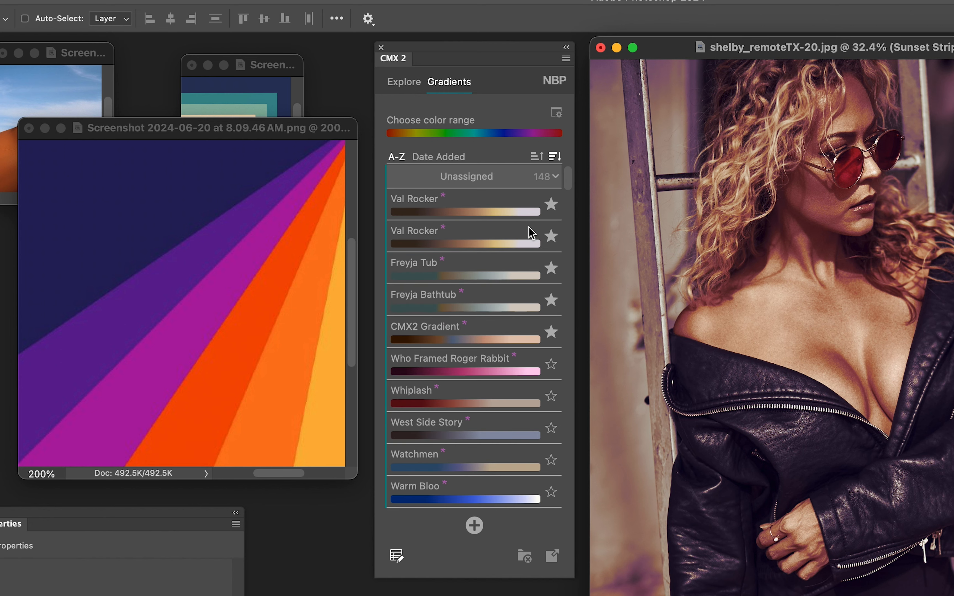
left_click(556, 176)
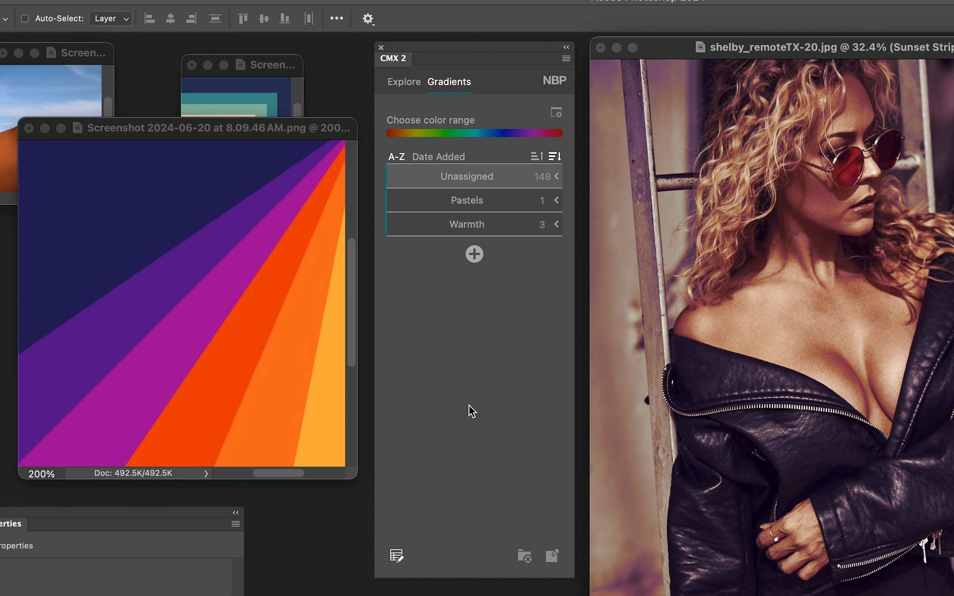
left_click(396, 558)
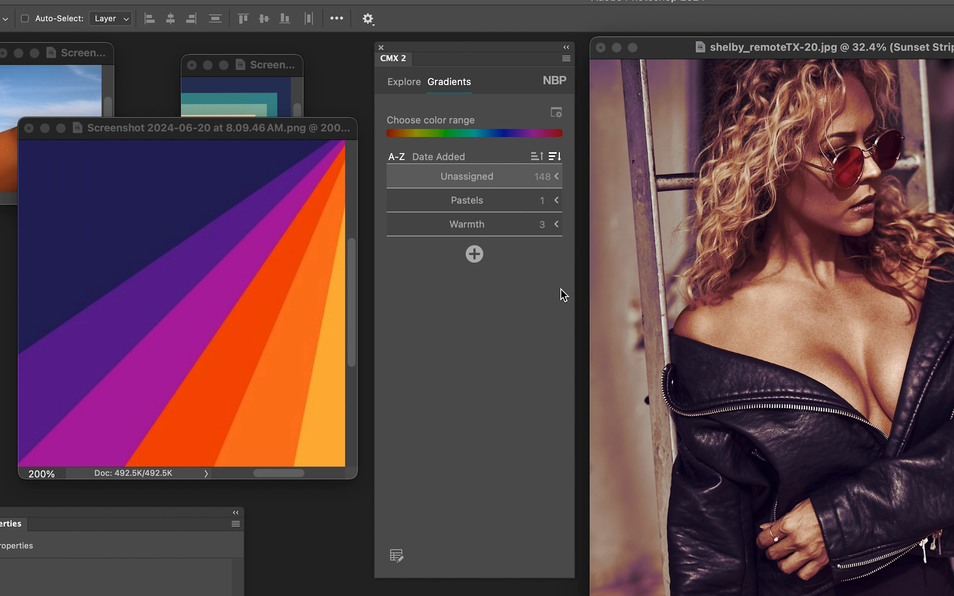
Filter the Unassigned presets by the red-to-yellow color range and browse the matching gradients.
left_click(557, 177)
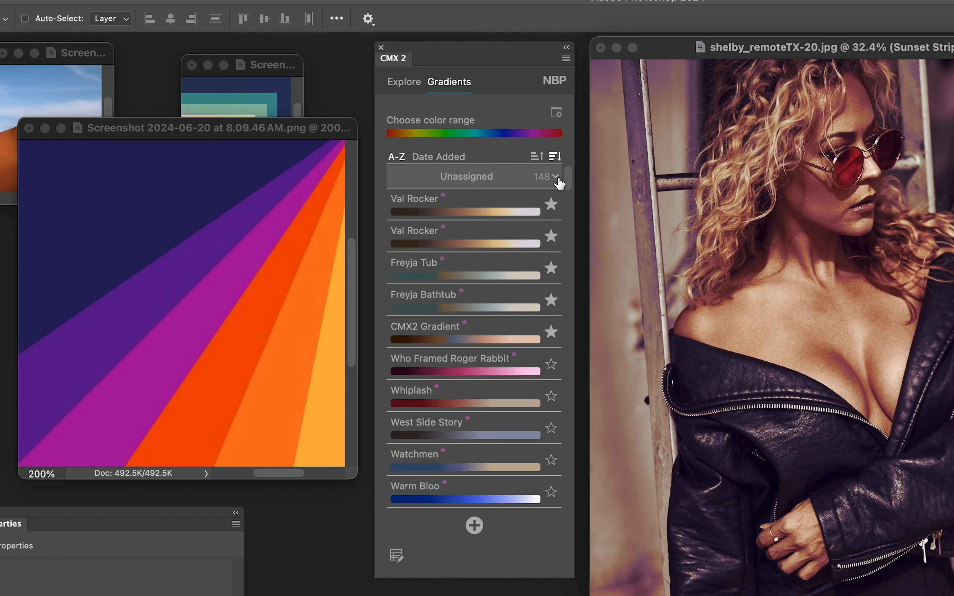
left_click(409, 134)
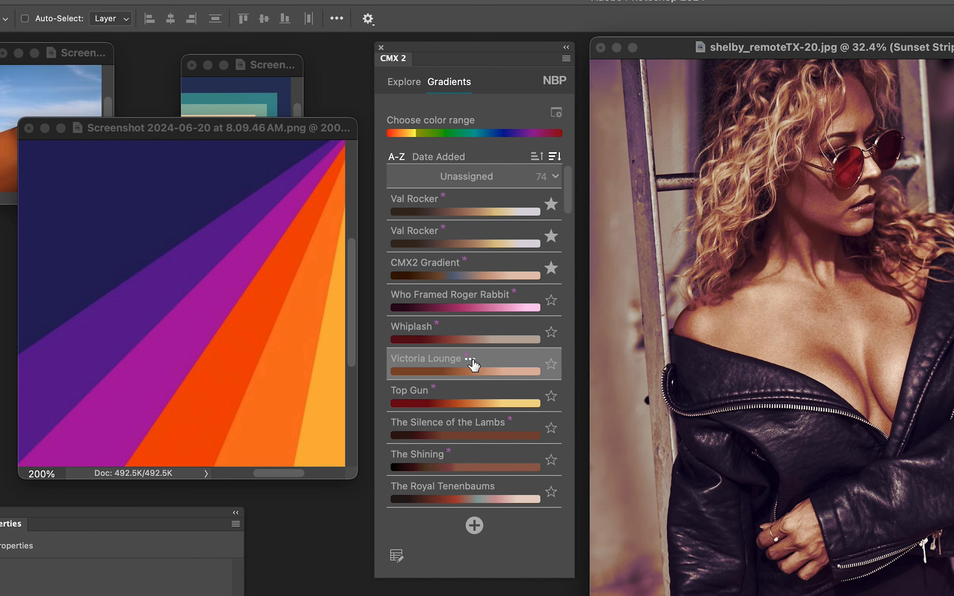
scroll(472, 366, "down", 15)
scroll(473, 365, "up", 15)
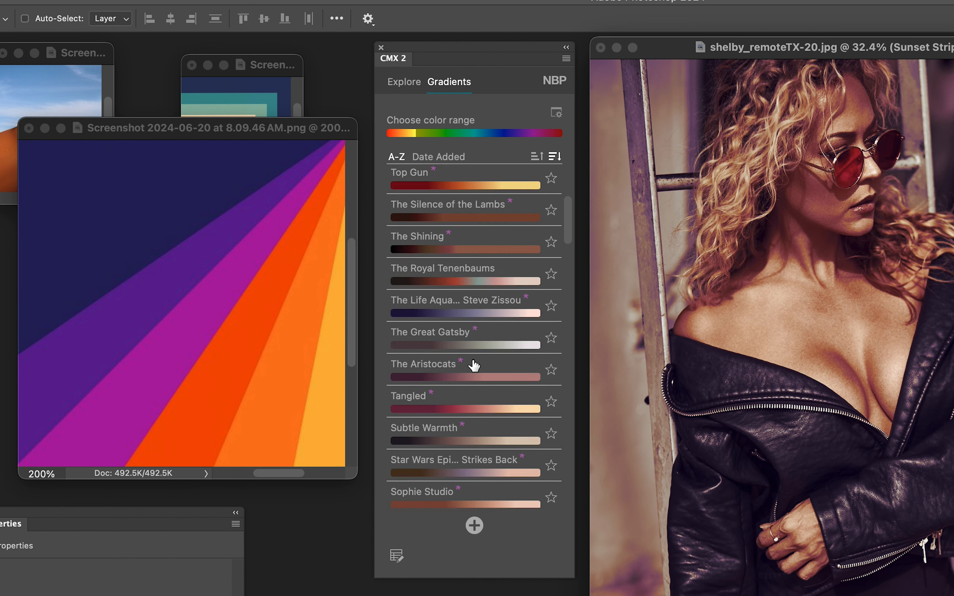
Browse the Unassigned presets filtered by the cyan-to-blue and blue-to-magenta color ranges, and clear the filter.
left_click(500, 135)
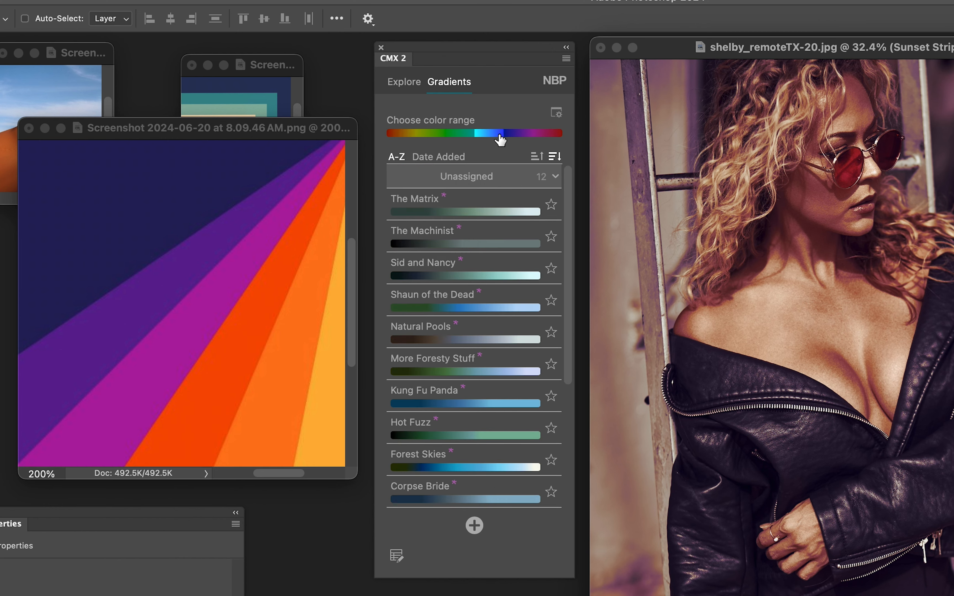
scroll(506, 327, "down", 3)
scroll(507, 327, "up", 3)
left_click(519, 134)
scroll(530, 323, "down", 5)
scroll(529, 322, "up", 5)
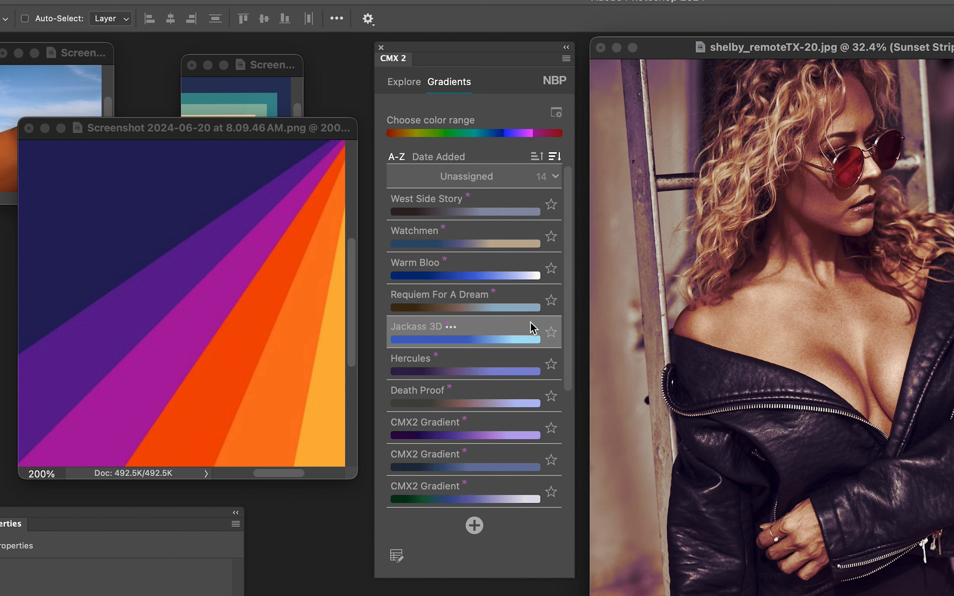
left_click(556, 178)
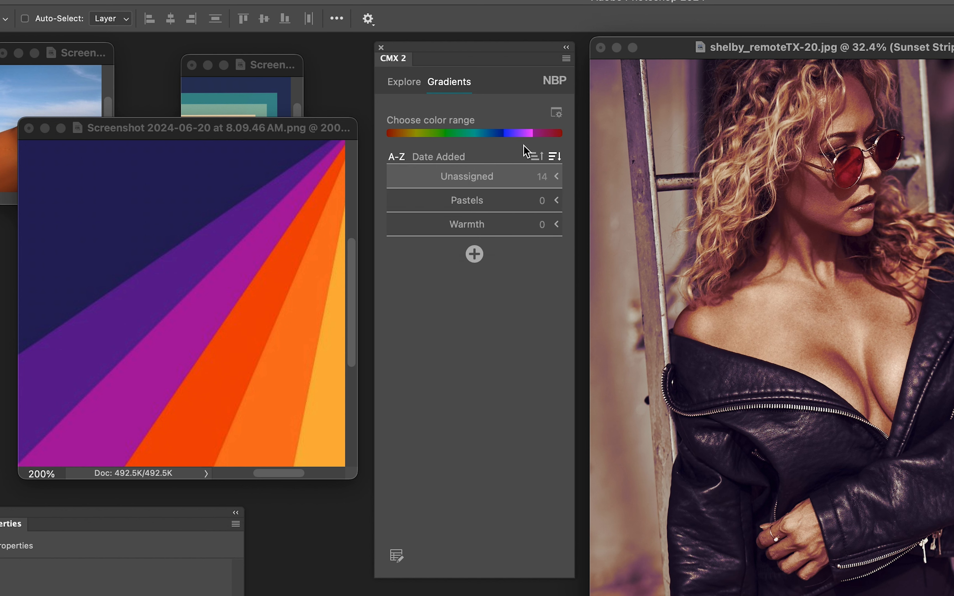
left_click(515, 138)
Look over the unfiltered presets in the Unassigned and Warmth groups, collapsing both again.
left_click(557, 180)
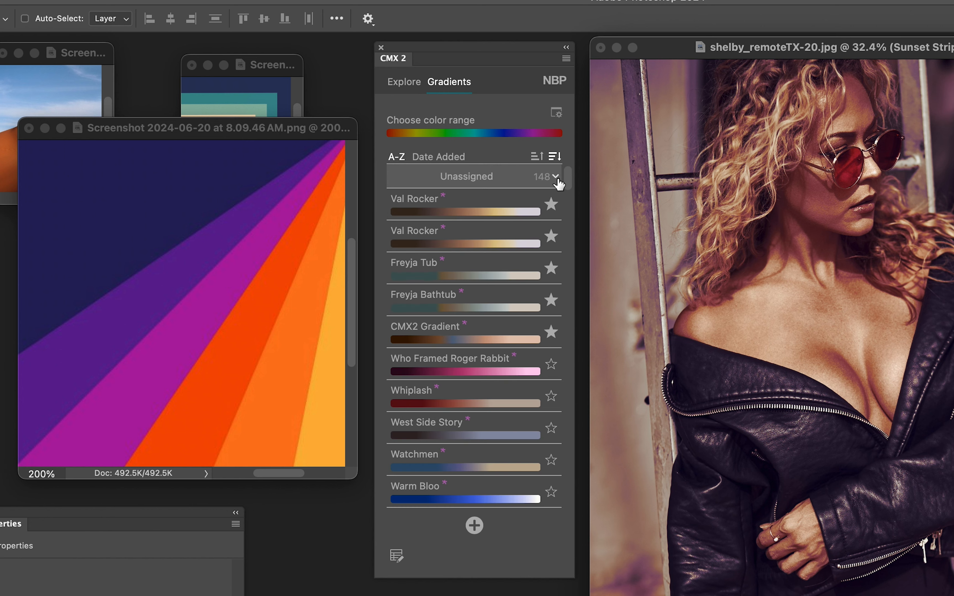
left_click(558, 182)
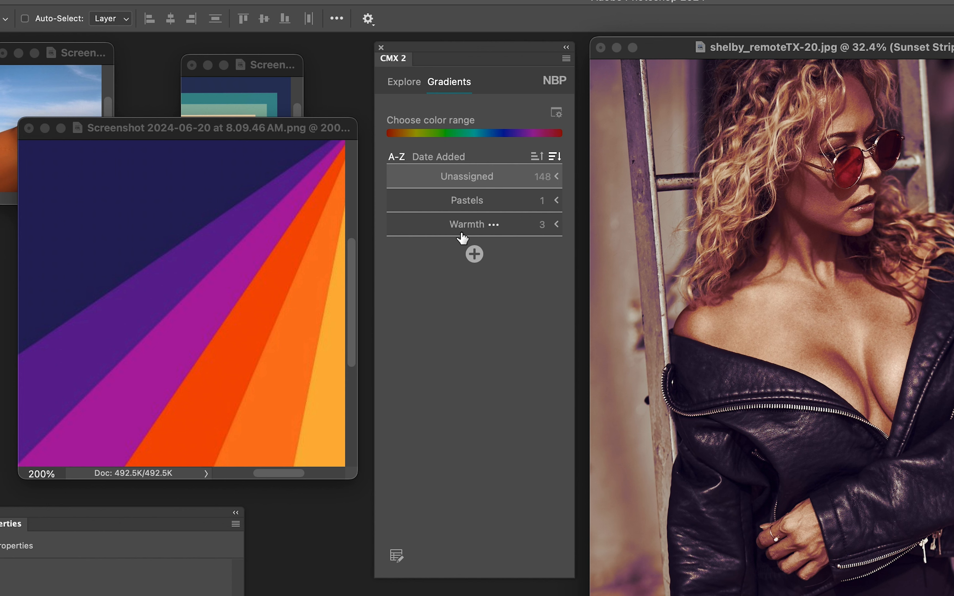
left_click(556, 225)
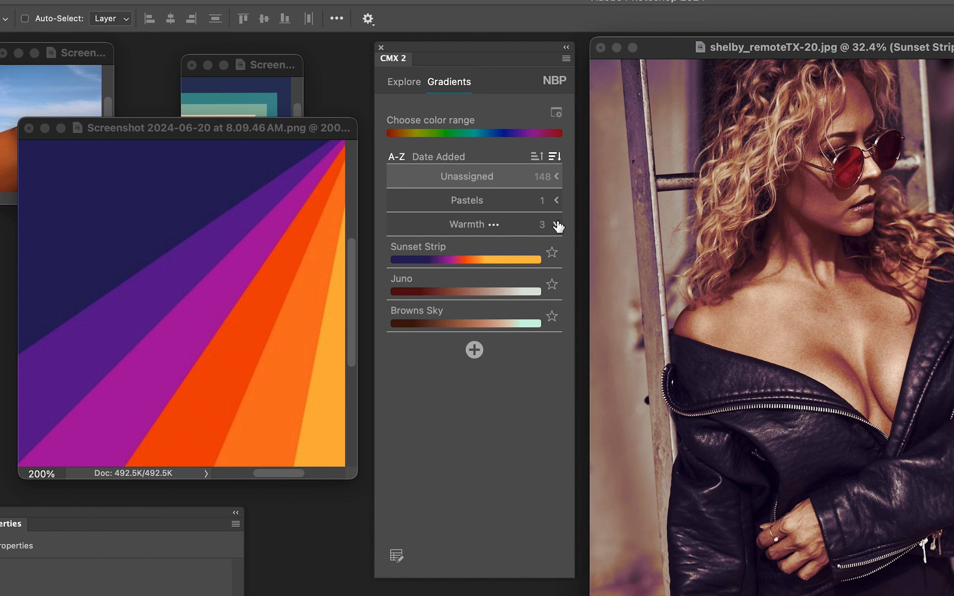
left_click(557, 225)
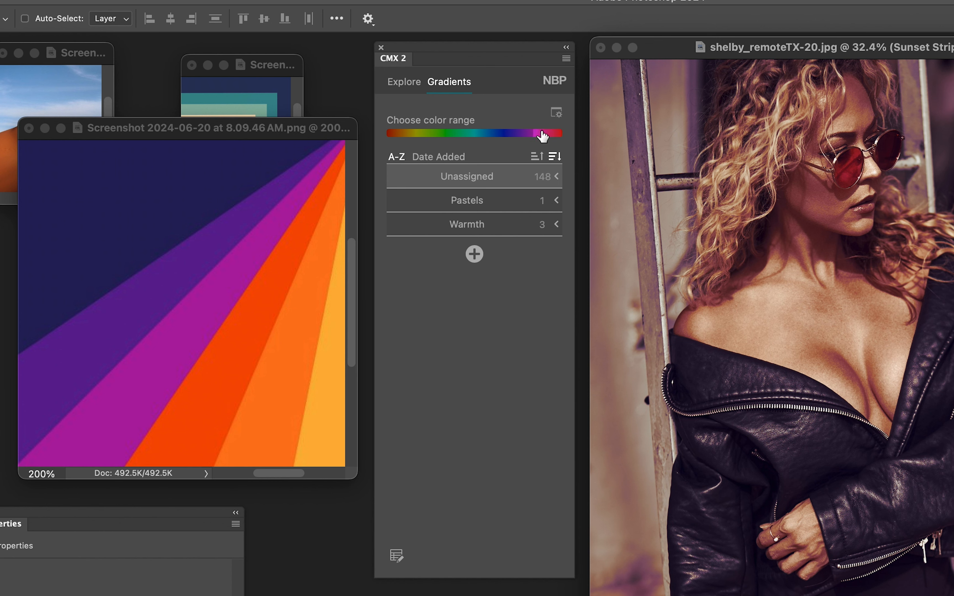
Compare how the groups respond to the green-to-cyan, cyan-to-blue, blue-to-magenta and red-to-yellow color filters, and clear the filter.
left_click(460, 136)
left_click(489, 134)
left_click(515, 134)
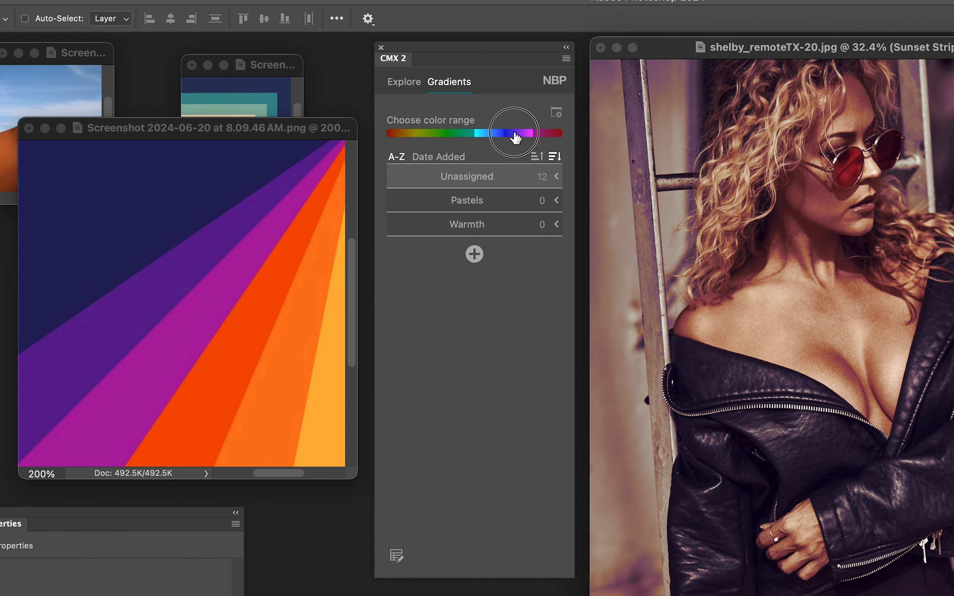
left_click(410, 133)
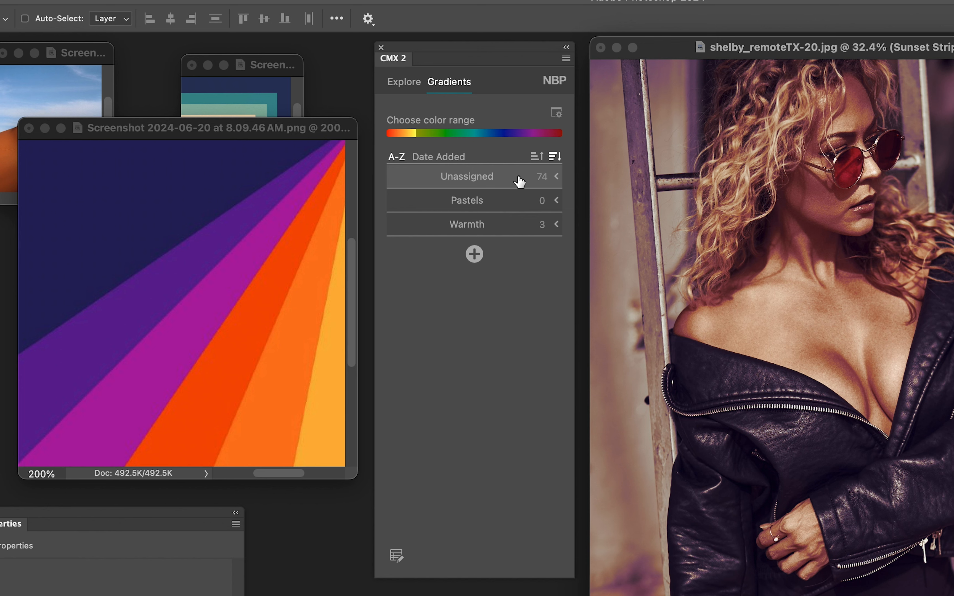
left_click(399, 134)
left_click(556, 177)
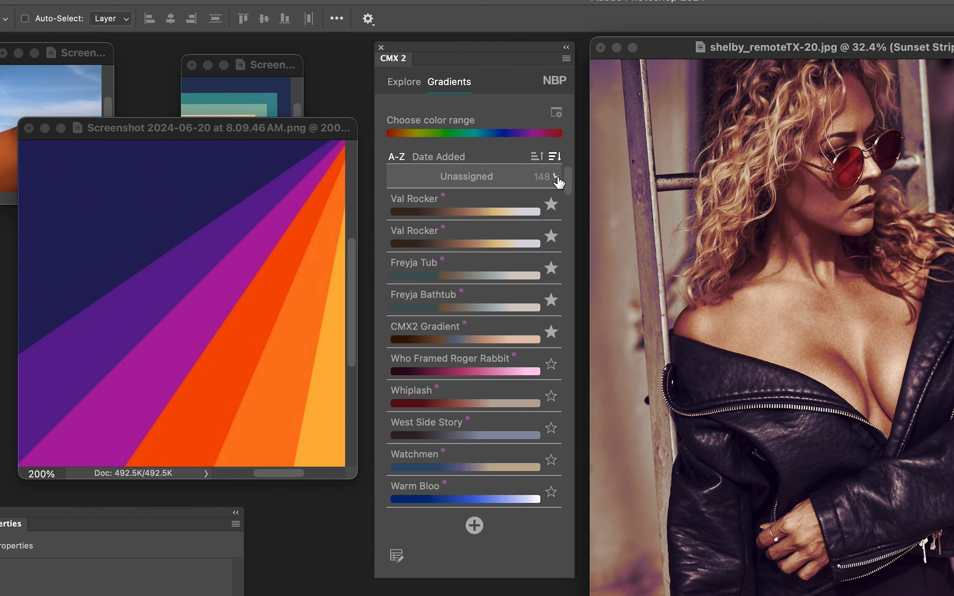
left_click(556, 178)
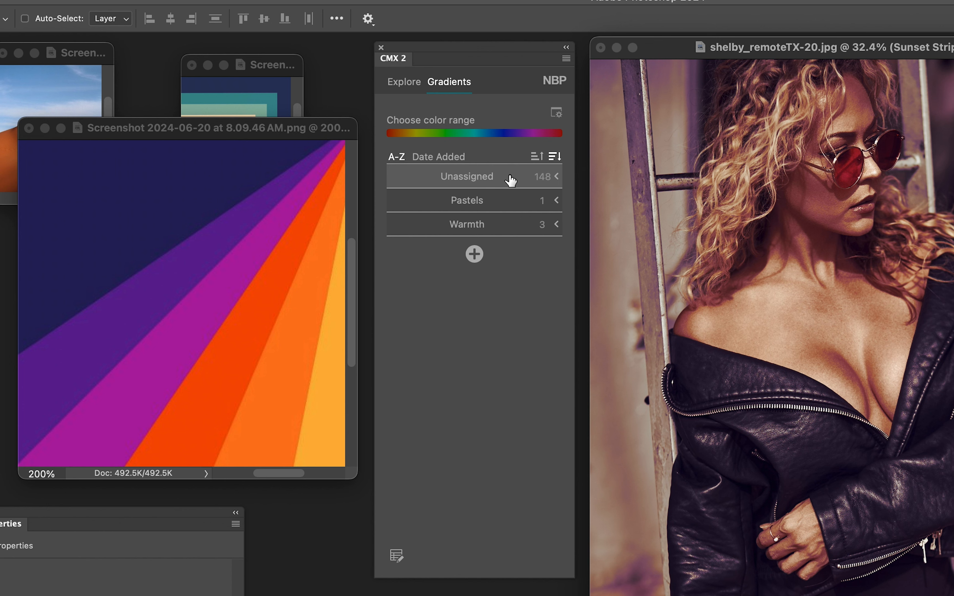
Open the Pastels group's settings and generate random group names until the name is Soft Shade Symphony.
mouse_move(490, 207)
left_click(492, 203)
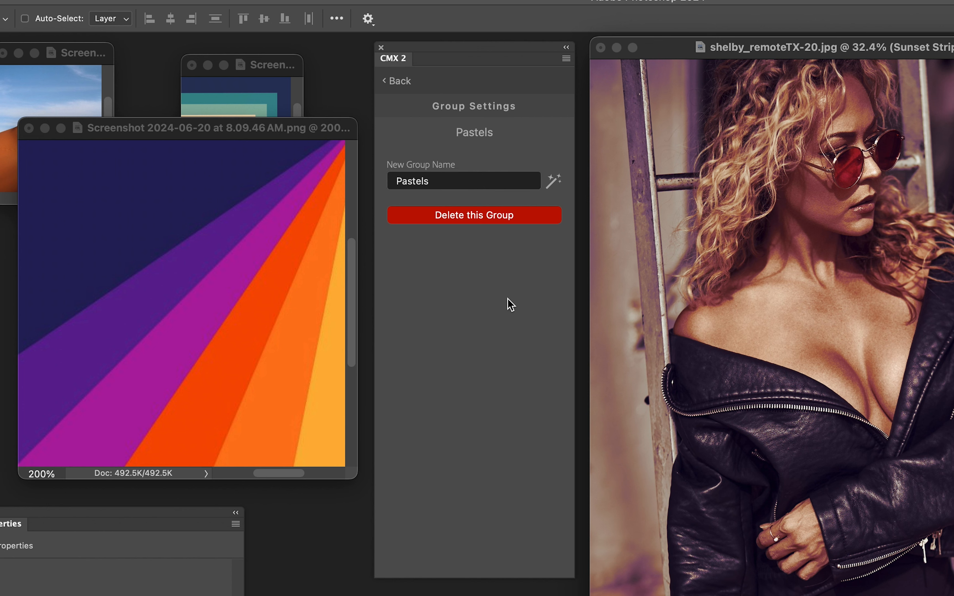
left_click(554, 184)
left_click(554, 184)
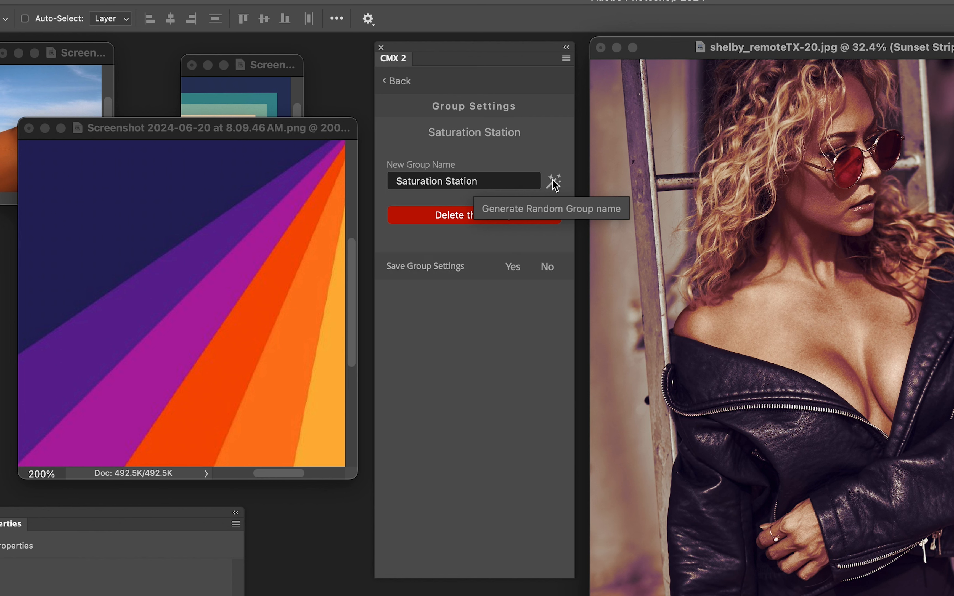
left_click(555, 184)
left_click(554, 184)
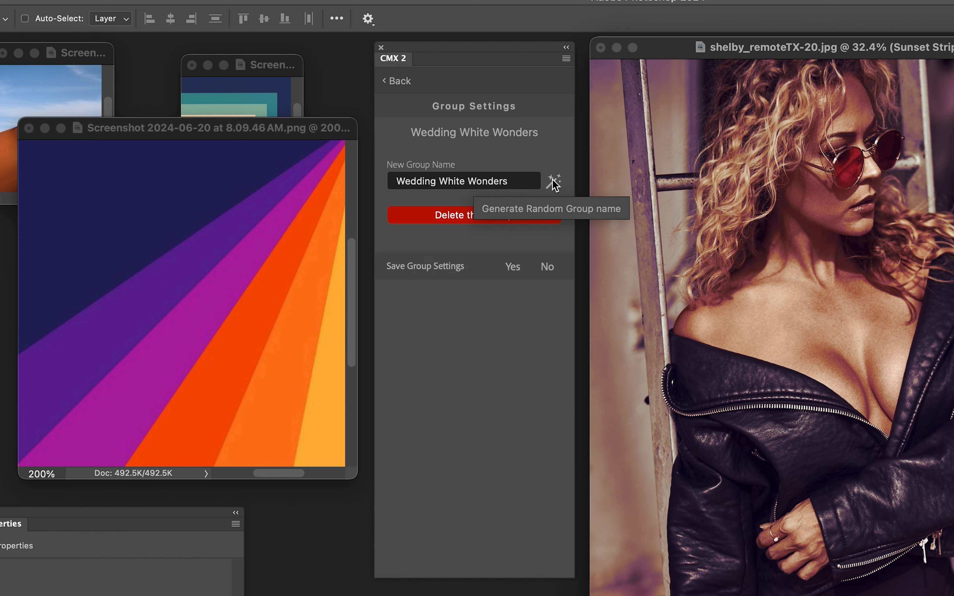
left_click(554, 184)
left_click(554, 184)
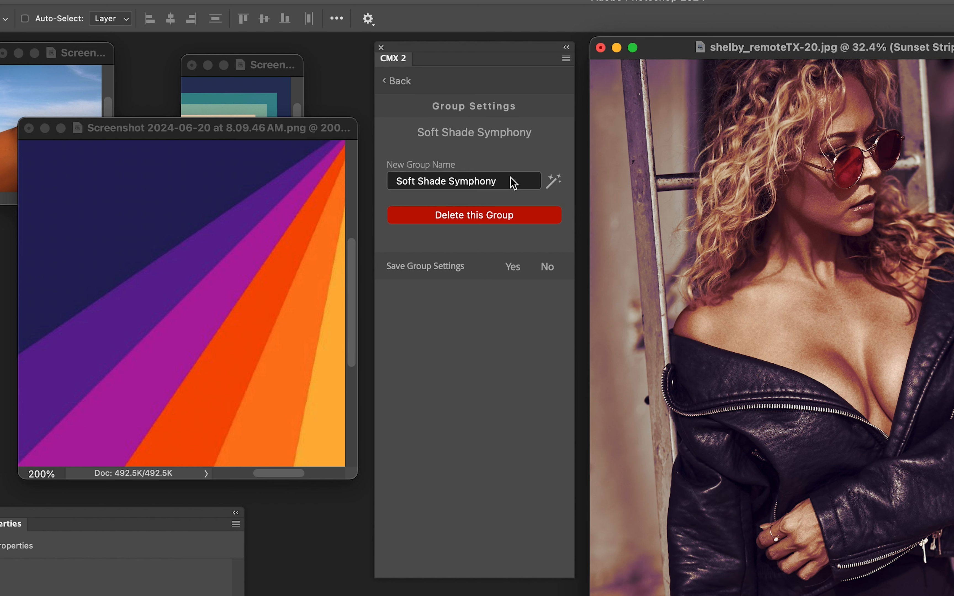
Change the group name to Dark Shade Symphony and save the group settings.
double_click(412, 183)
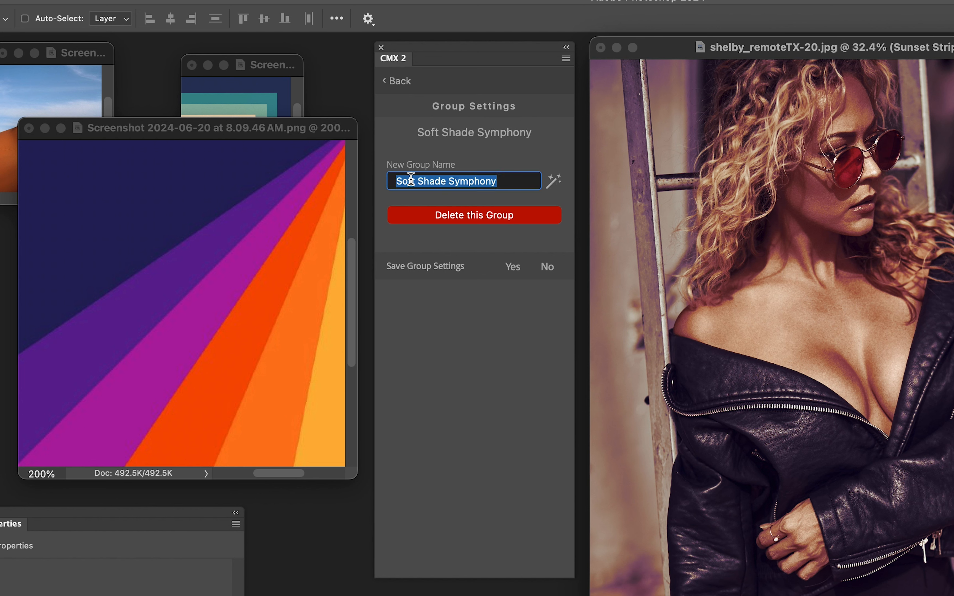
type("Dark")
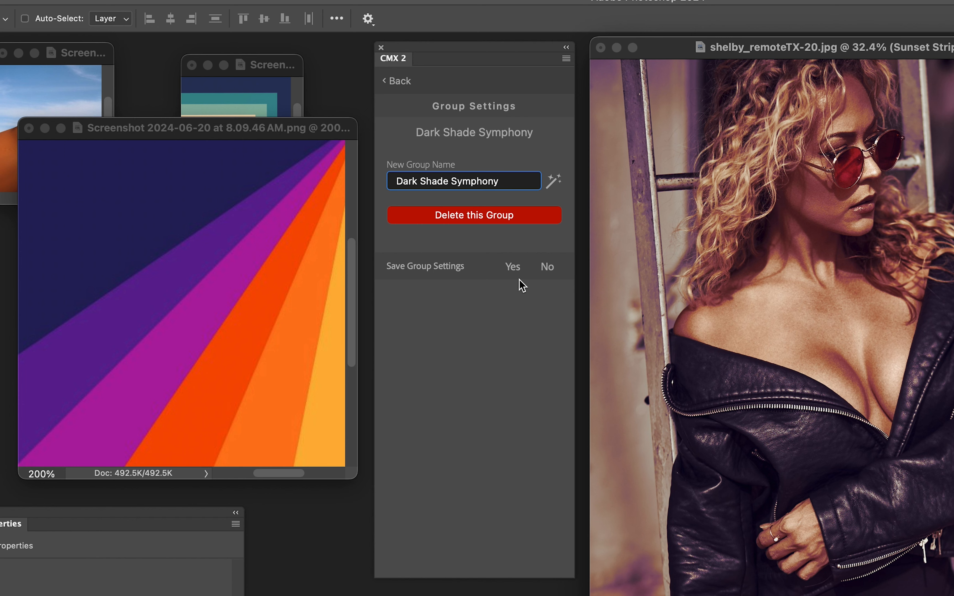
left_click(512, 267)
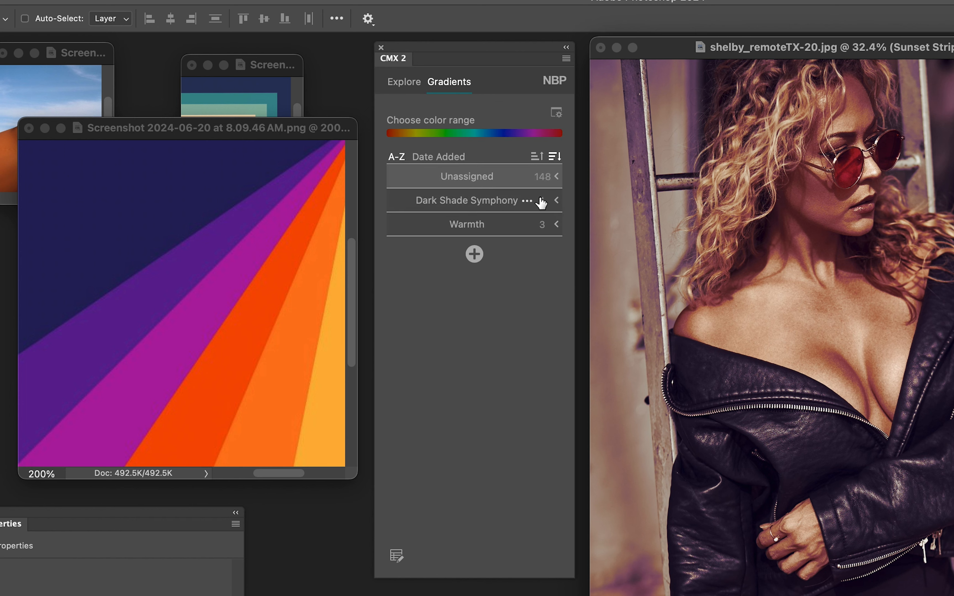
Check the contents and group settings of Dark Shade Symphony, and return to the gradients list.
left_click(556, 202)
left_click(556, 201)
left_click(528, 202)
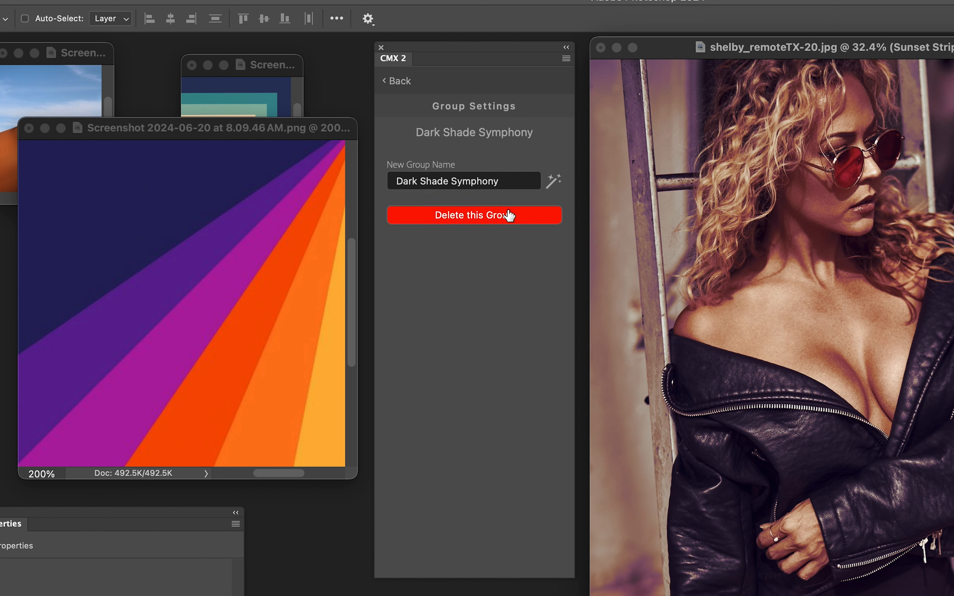
left_click(407, 82)
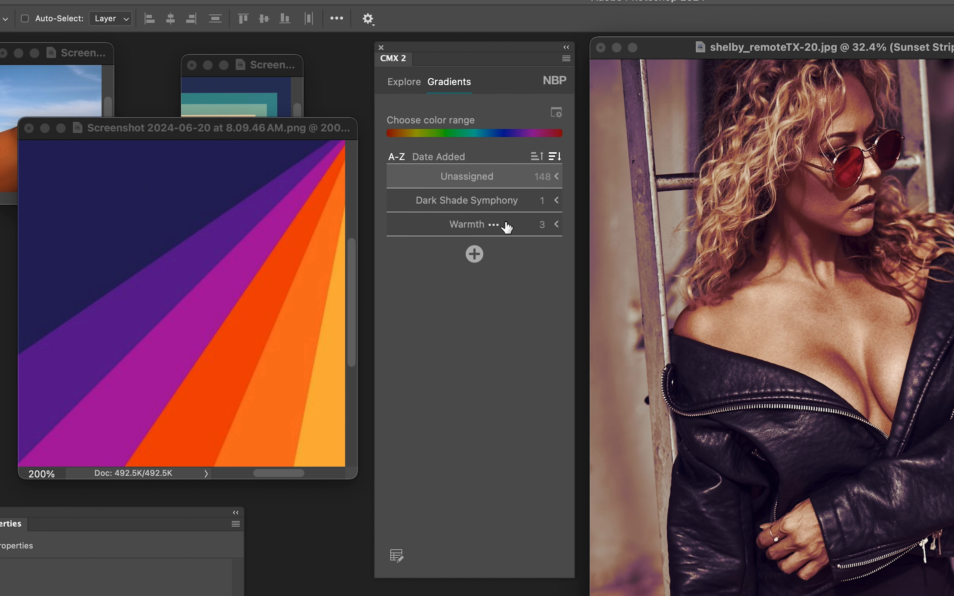
Delete the Warmth group through its group settings.
left_click(494, 225)
left_click(497, 223)
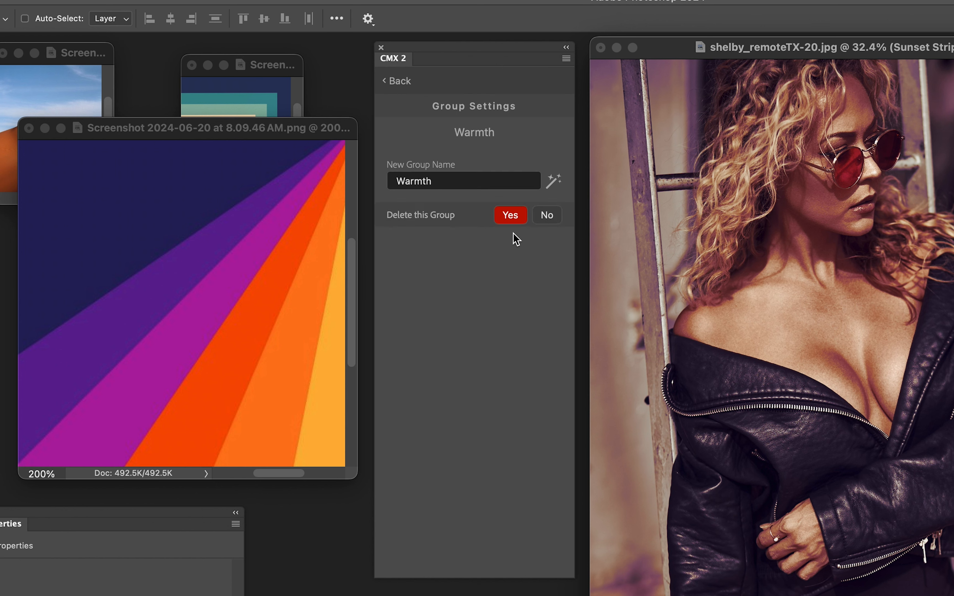
left_click(511, 216)
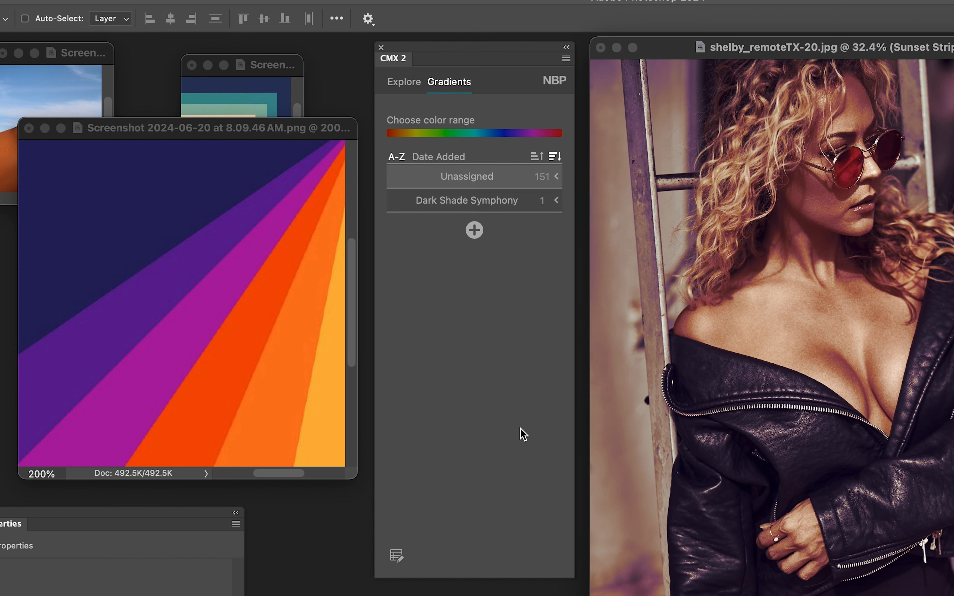
Look through the gradients in the Unassigned group from first to last, and collapse the group.
left_click(557, 177)
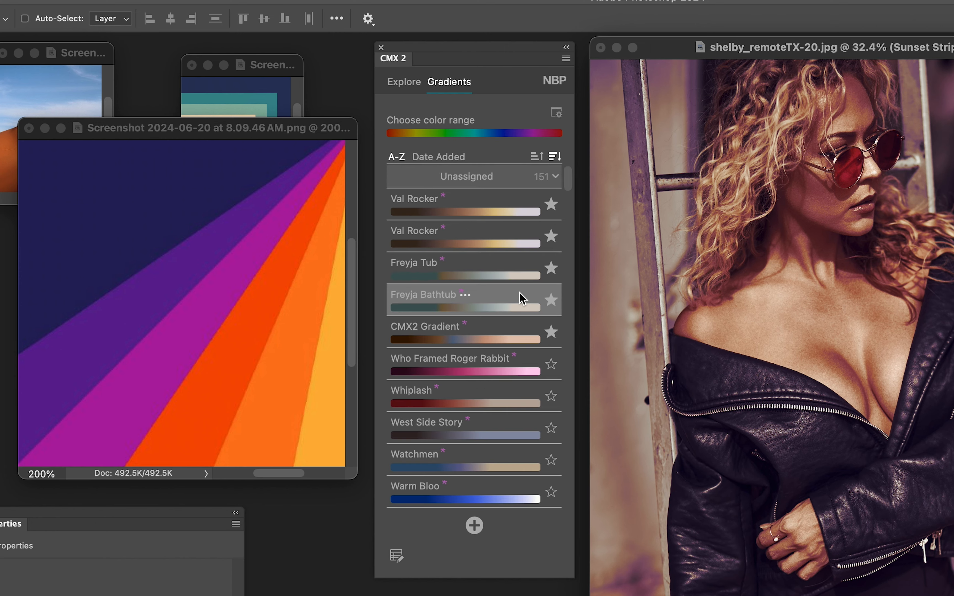
scroll(489, 374, "down", 20)
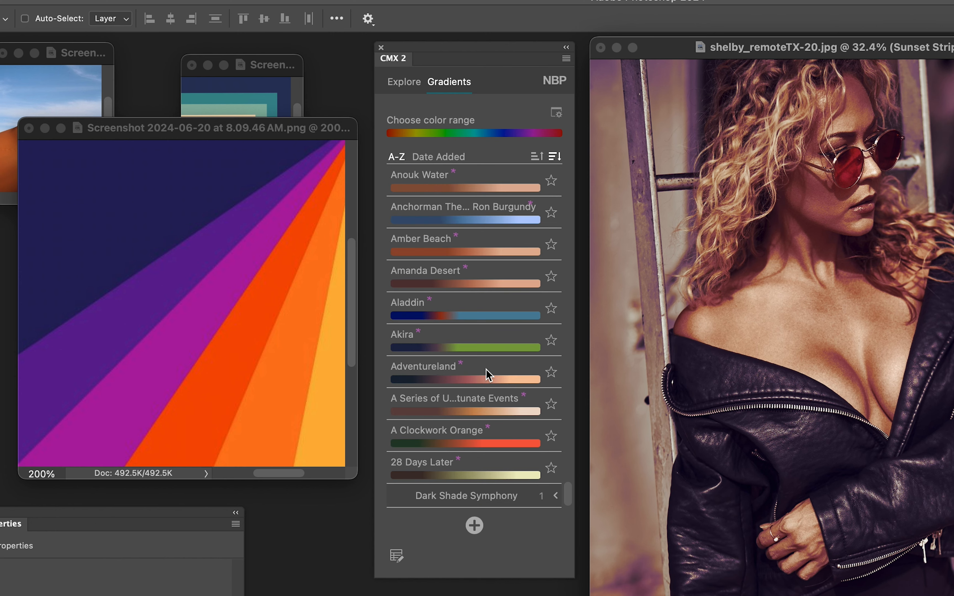
scroll(489, 375, "up", 20)
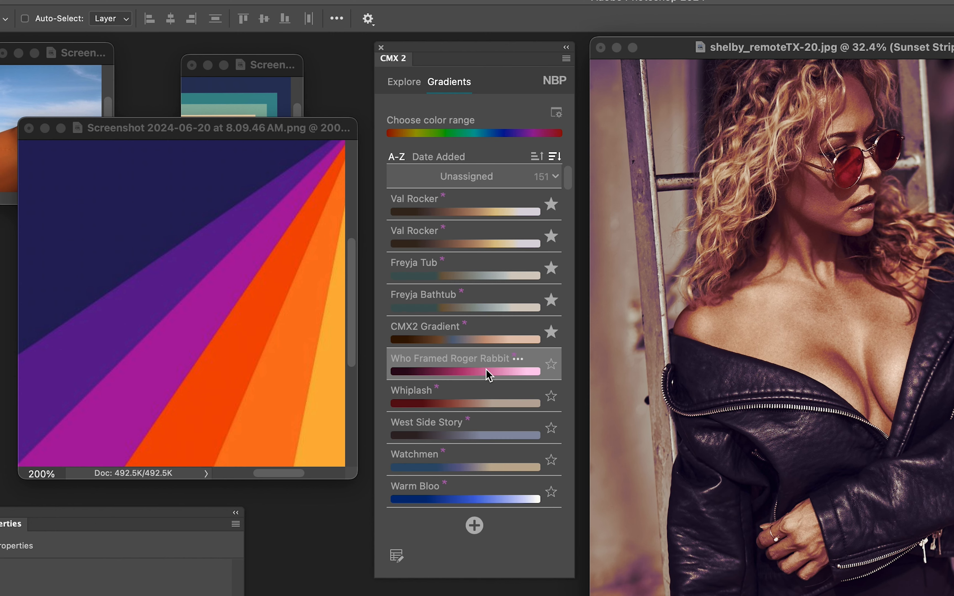
left_click(556, 178)
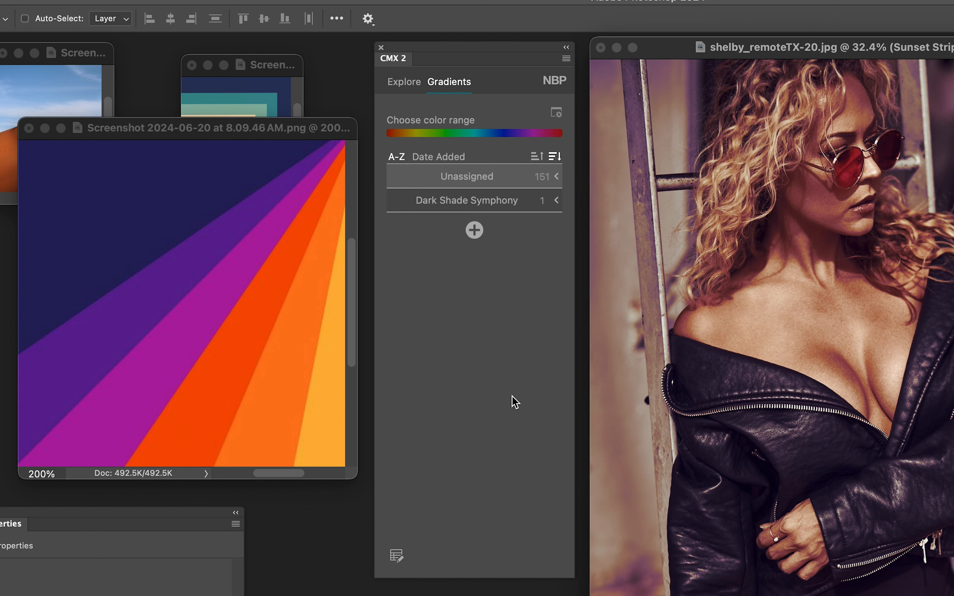
Batch-delete The Avengers, The Aristocats, Tangled, Star Wars Epi... Strikes Back, Sid and Nancy and Shelby Swim from the Unassigned group, and collapse it.
left_click(556, 178)
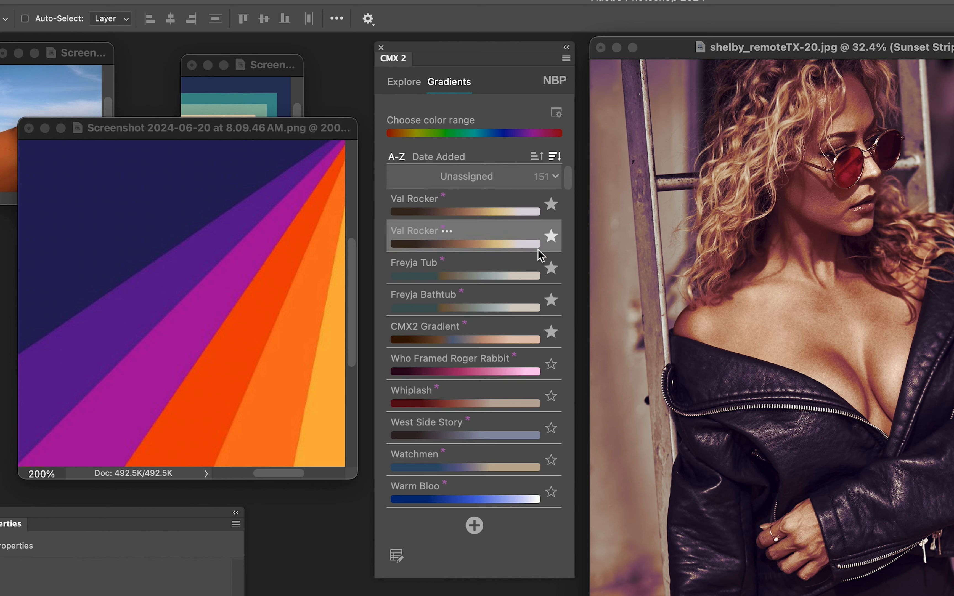
scroll(469, 423, "down", 10)
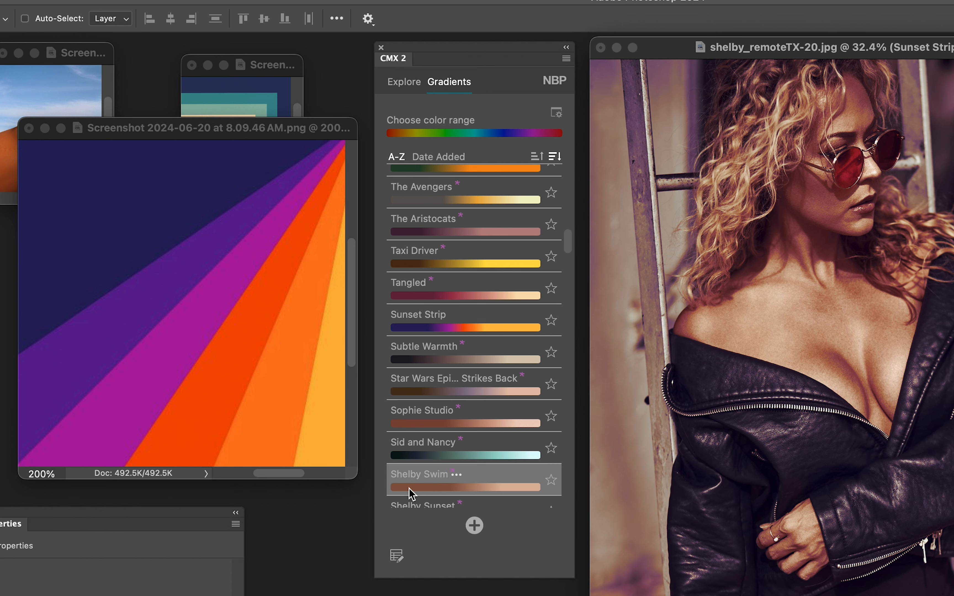
left_click(396, 556)
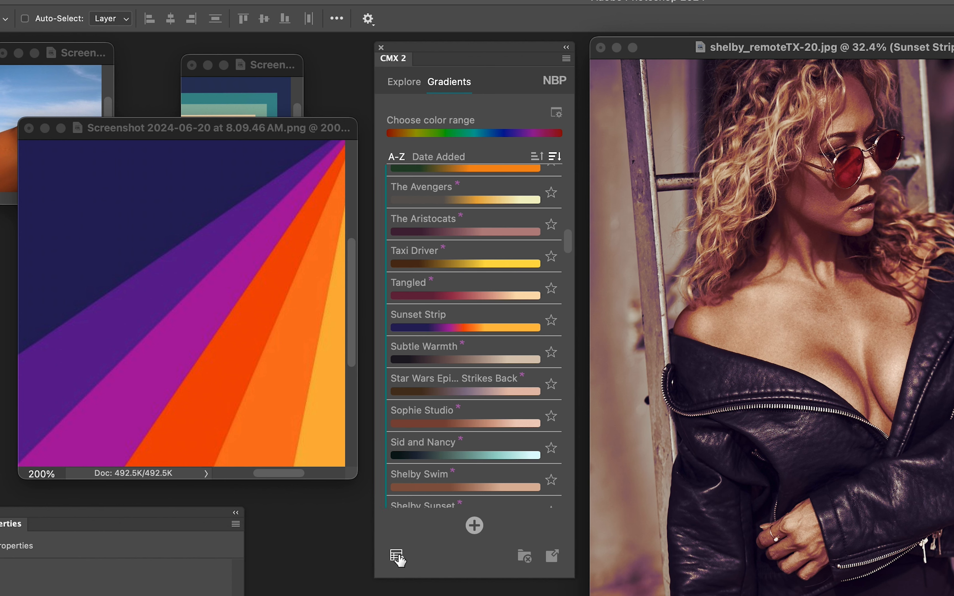
left_click(491, 272)
left_click(491, 221)
left_click(493, 198)
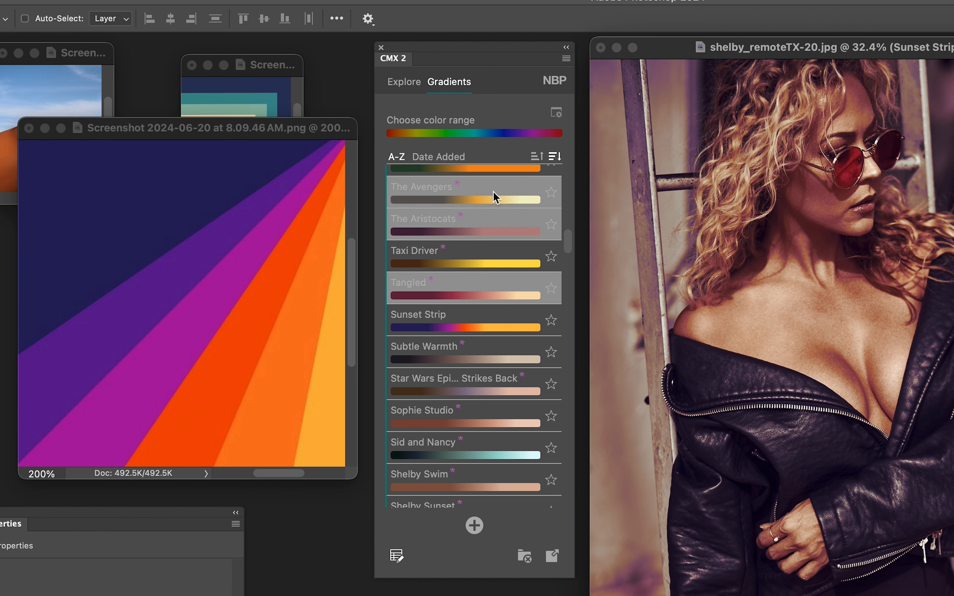
left_click(495, 390)
left_click(493, 446)
left_click(493, 485)
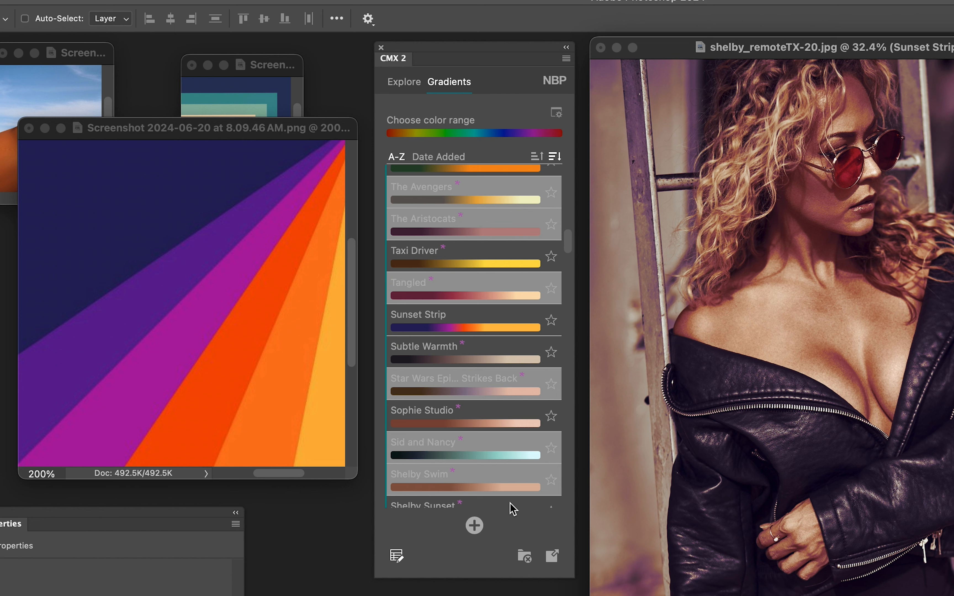
left_click(524, 556)
left_click(706, 468)
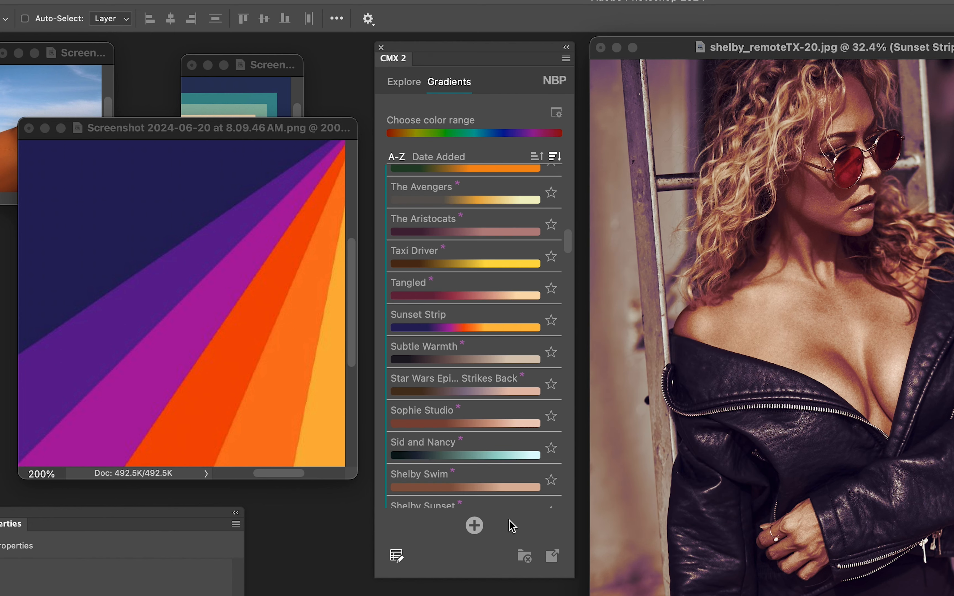
scroll(458, 251, "up", 10)
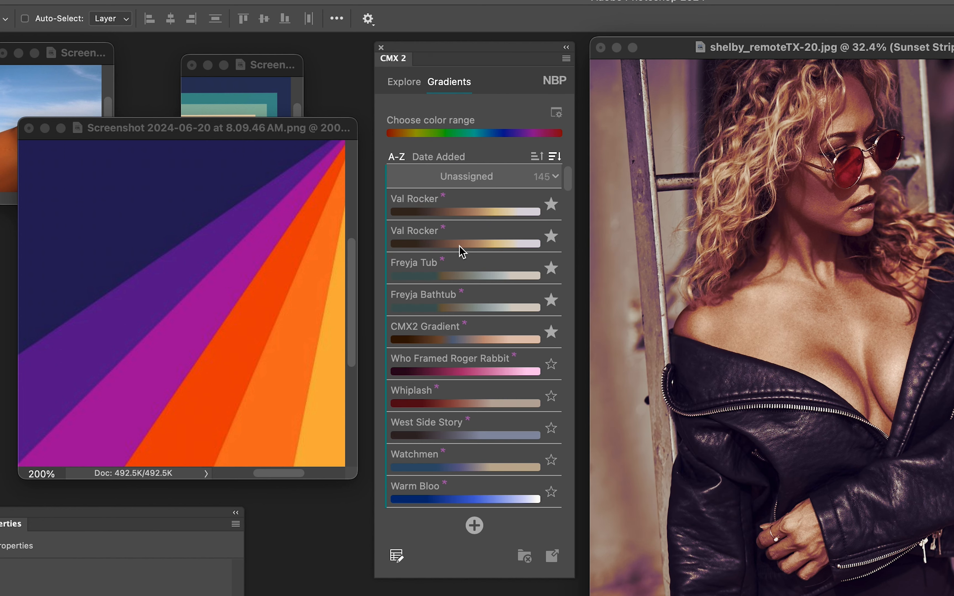
left_click(557, 177)
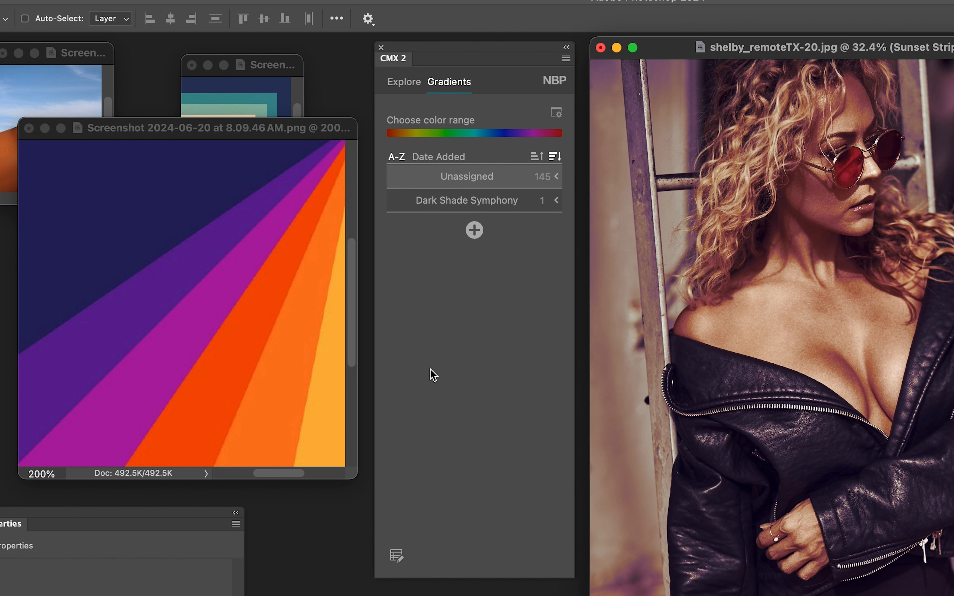
Start adding the current purple-to-orange gradient as a new preset and name it Gard 01.
left_click(404, 82)
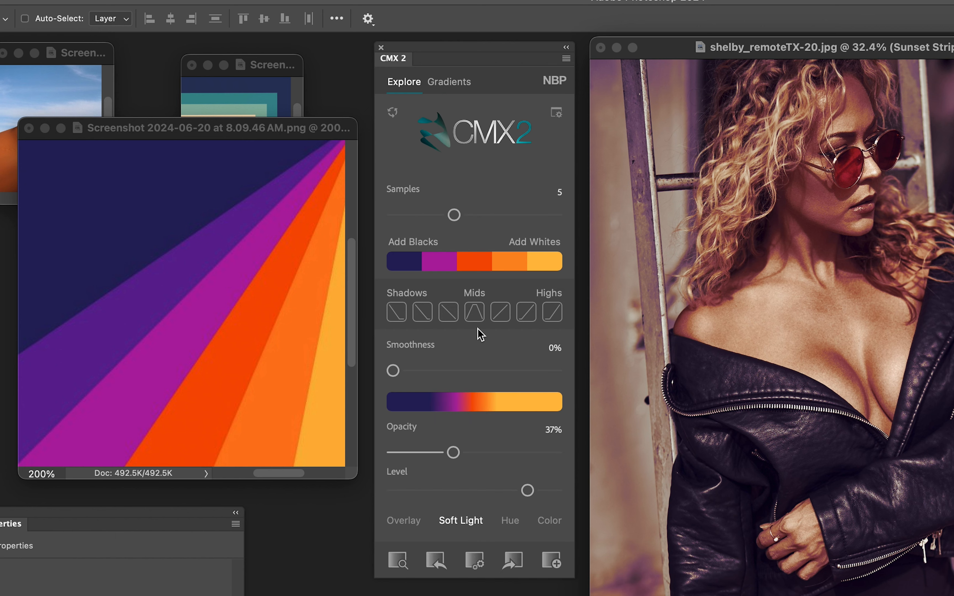
left_click(551, 560)
left_click(628, 345)
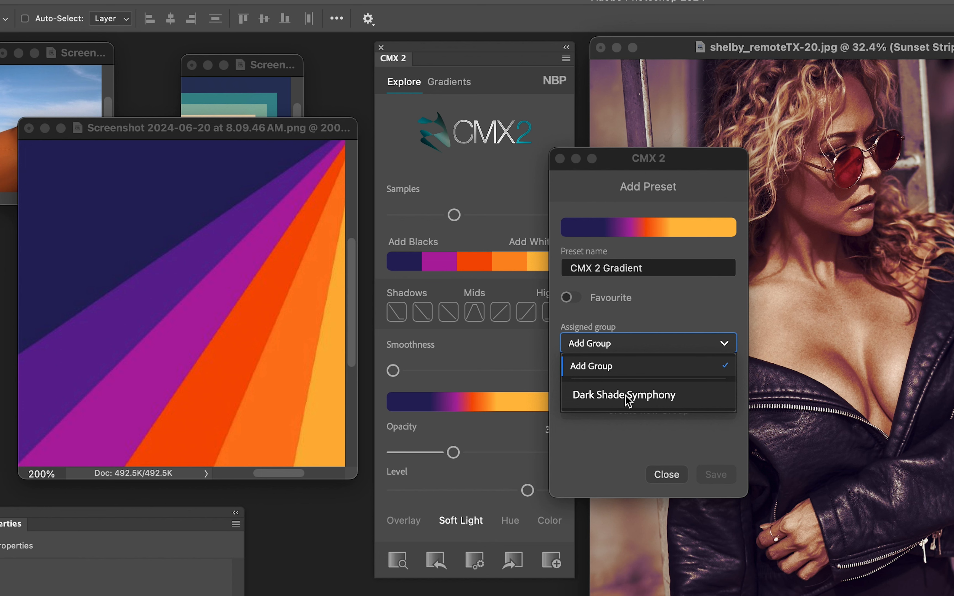
left_click(671, 295)
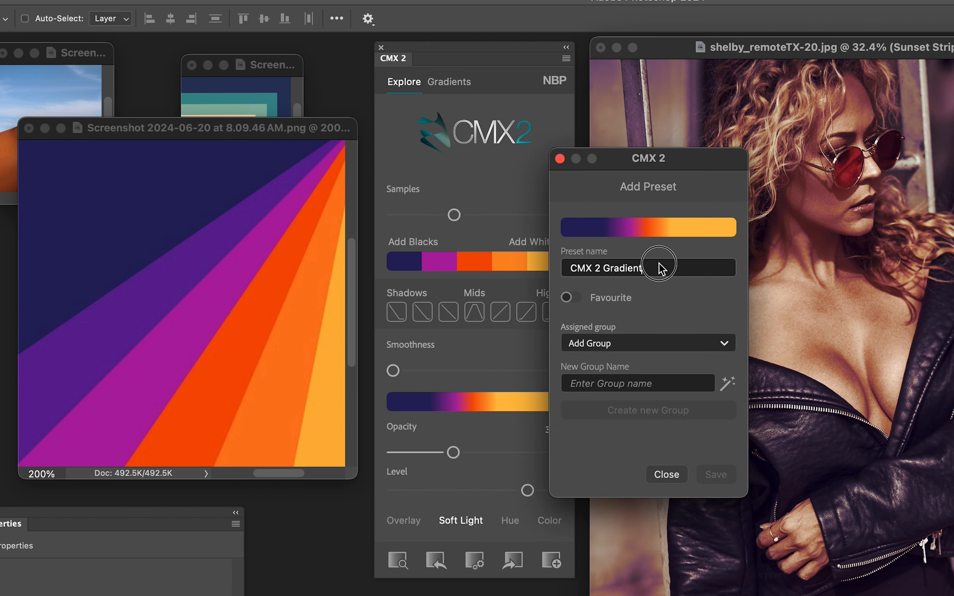
left_click_drag(659, 268, 536, 265)
type("Gard 01")
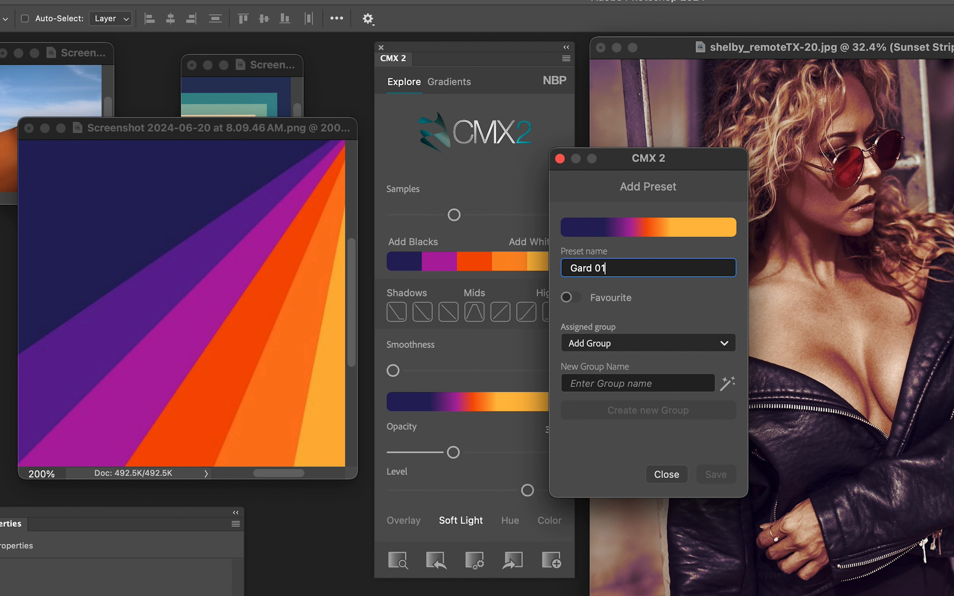
Create a new group with the randomly generated name Pastel Palette Party and save the preset in it.
left_click(597, 384)
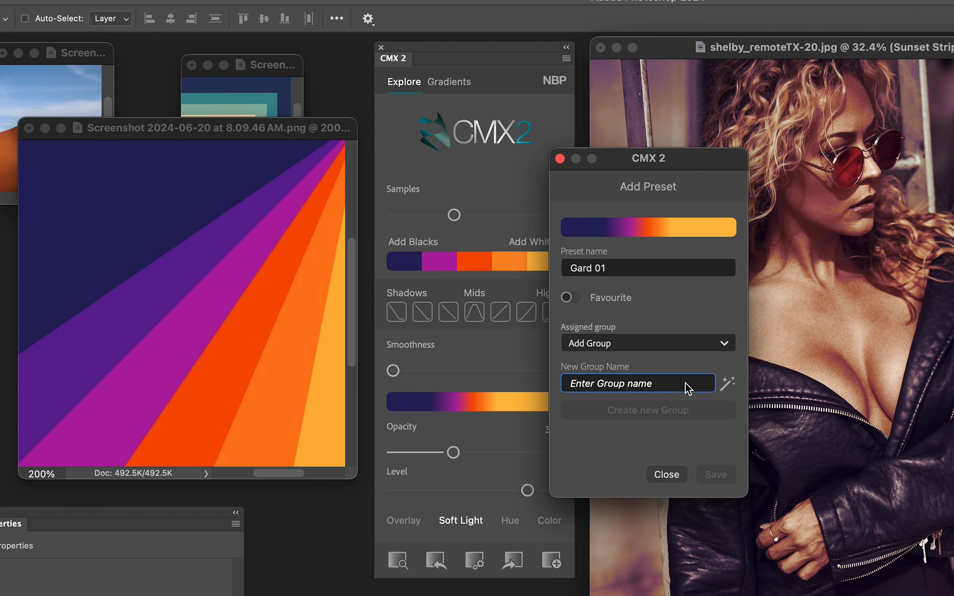
left_click(727, 387)
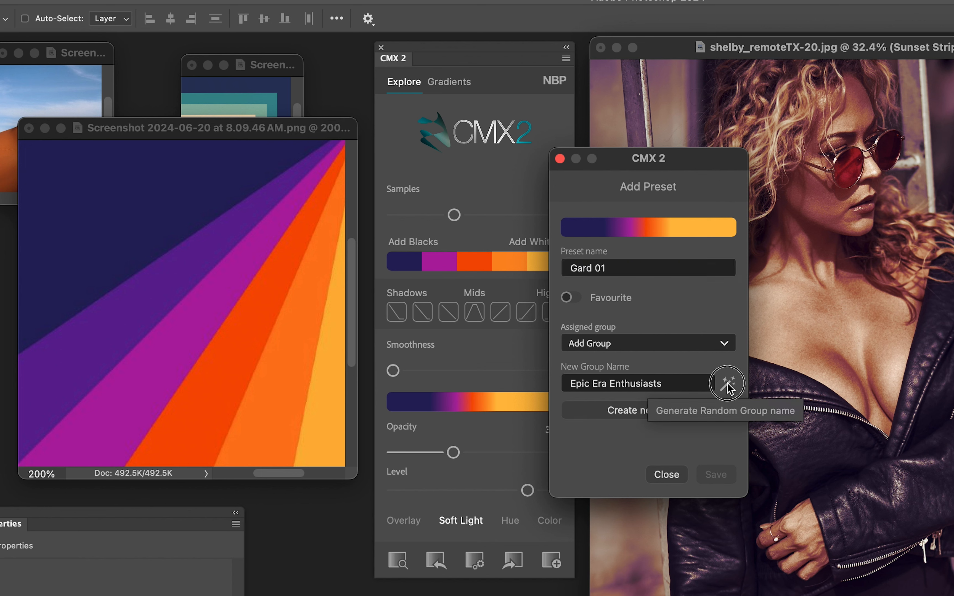
left_click(727, 386)
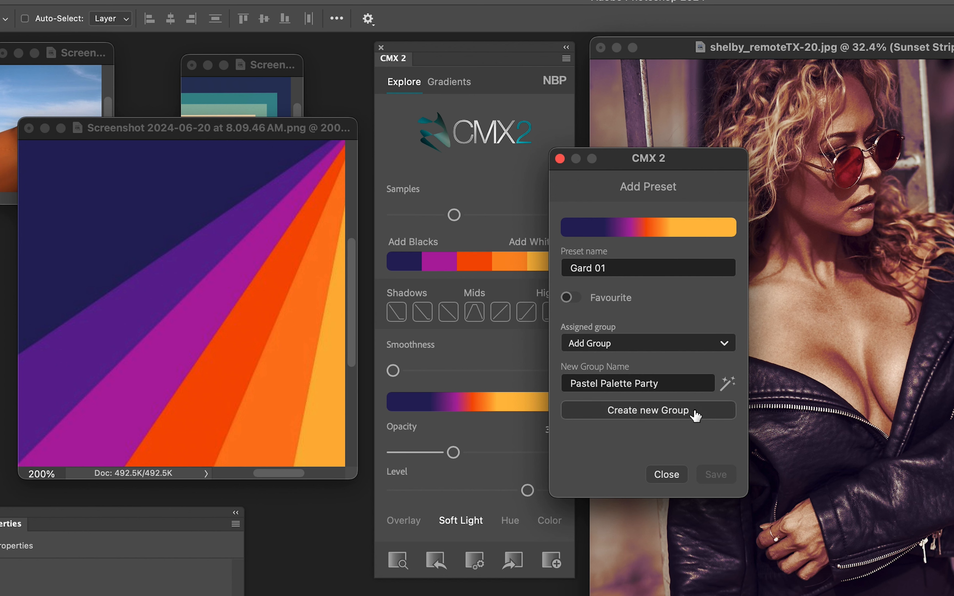
left_click(696, 415)
left_click(724, 475)
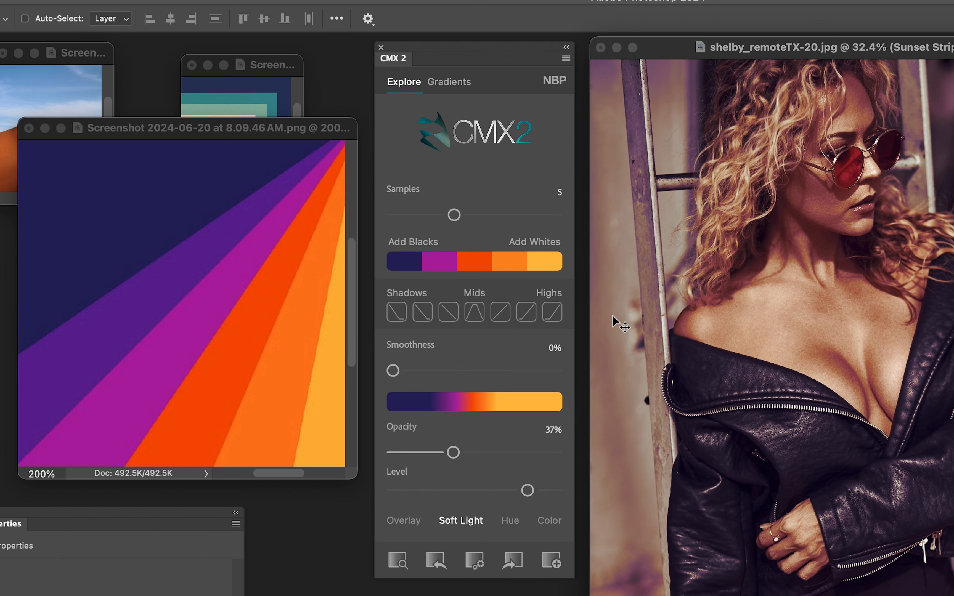
Return to the gradients list and expand the Pastel Palette Party group to check its contents.
left_click(453, 84)
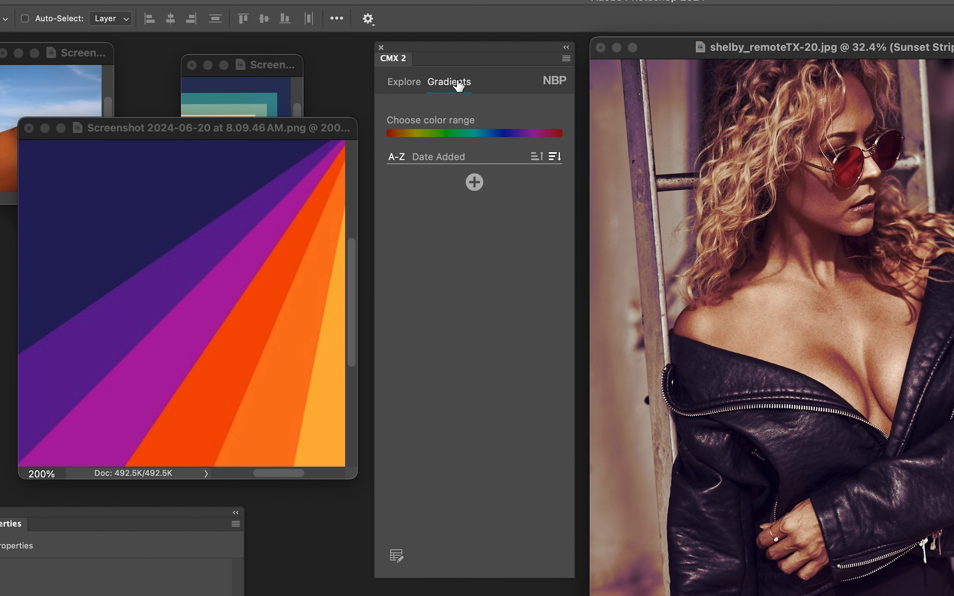
left_click(556, 224)
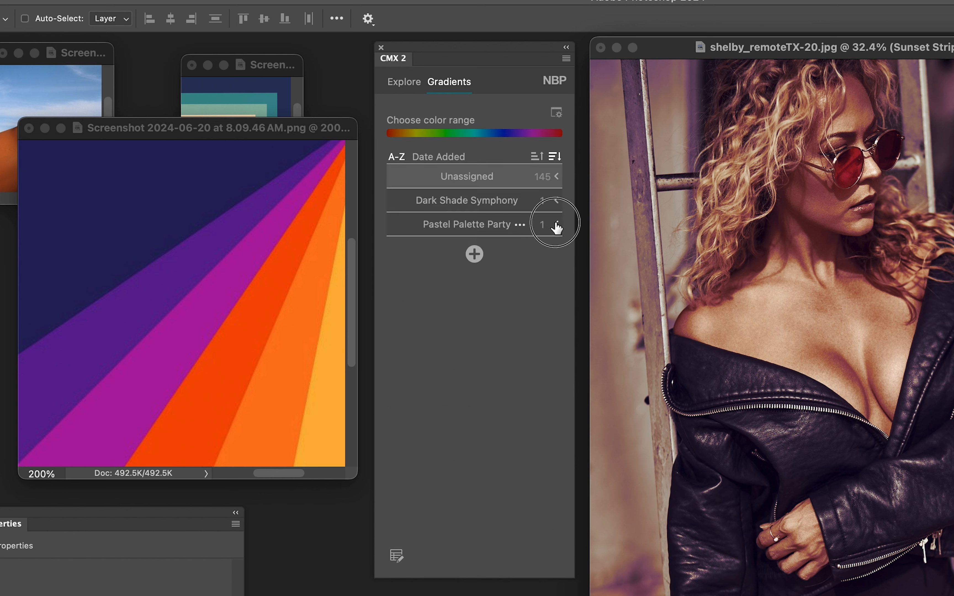